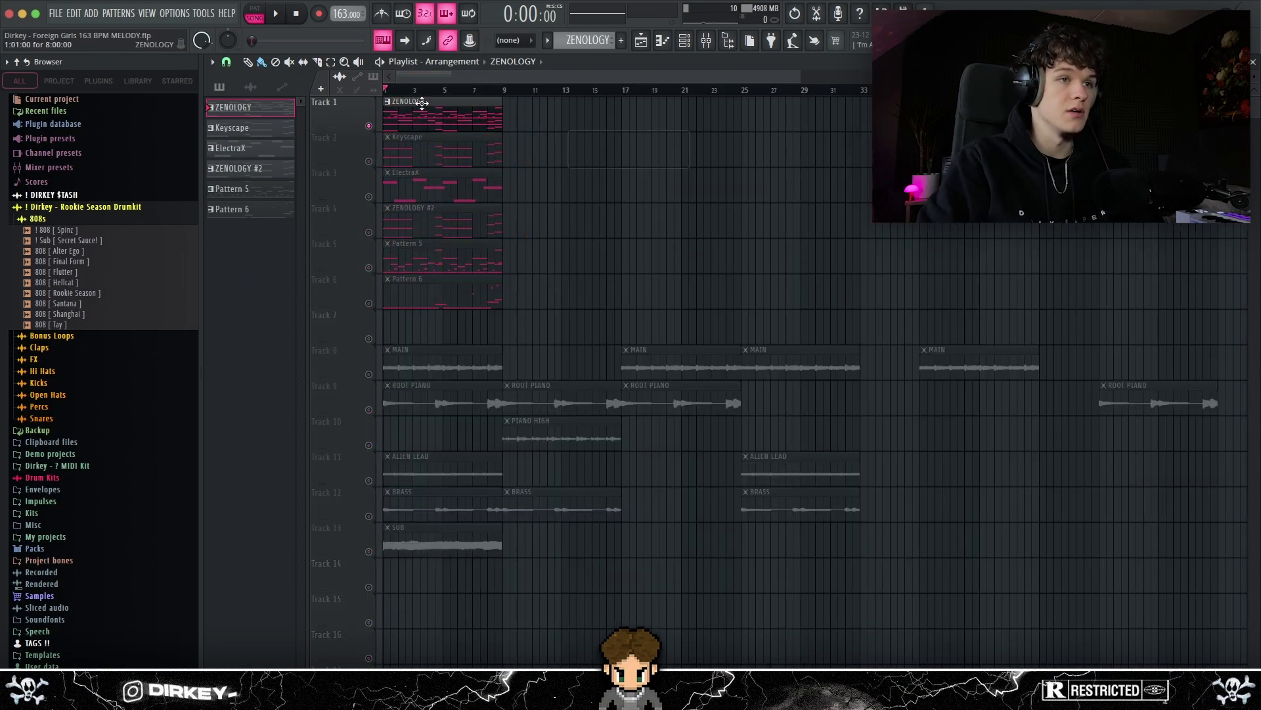
- Open the ZENOLOGY melody in the piano roll with the synth and Channel rack closed, playing
{"action": "double_click", "coordinate": [428, 105]}
{"action": "left_click", "coordinate": [689, 43]}
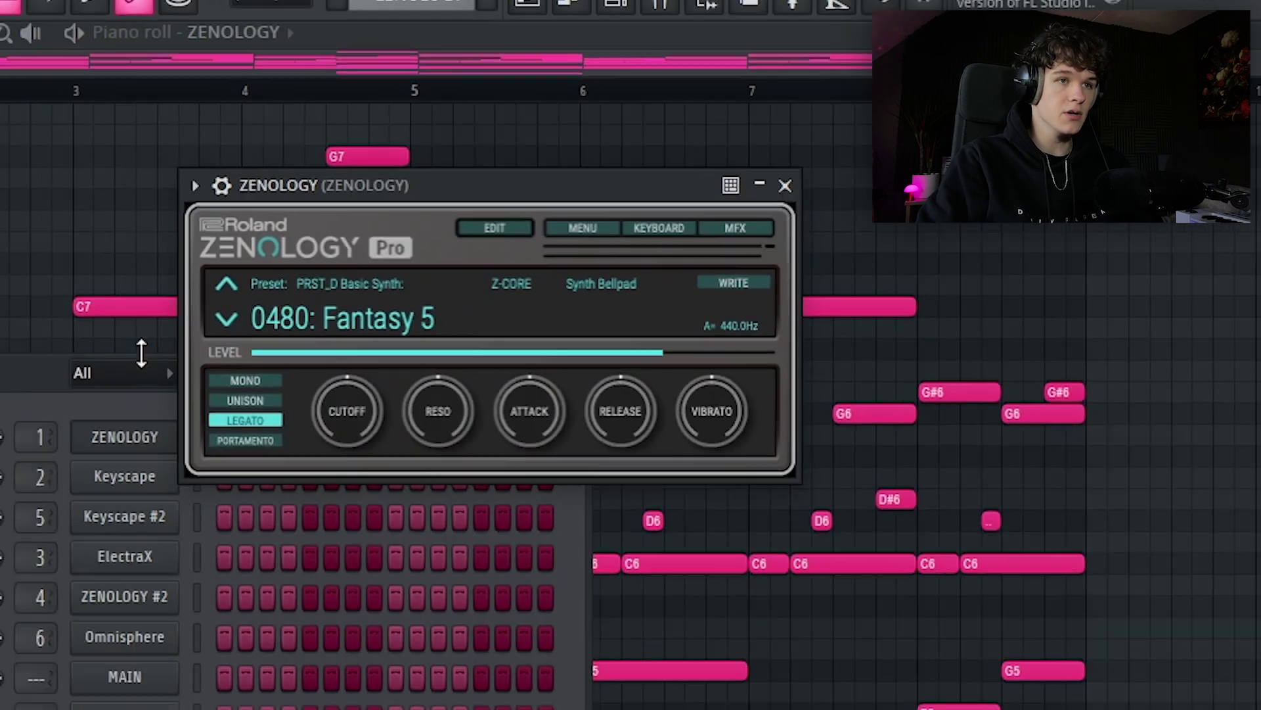
{"action": "left_click", "coordinate": [70, 468]}
{"action": "left_click", "coordinate": [368, 67]}
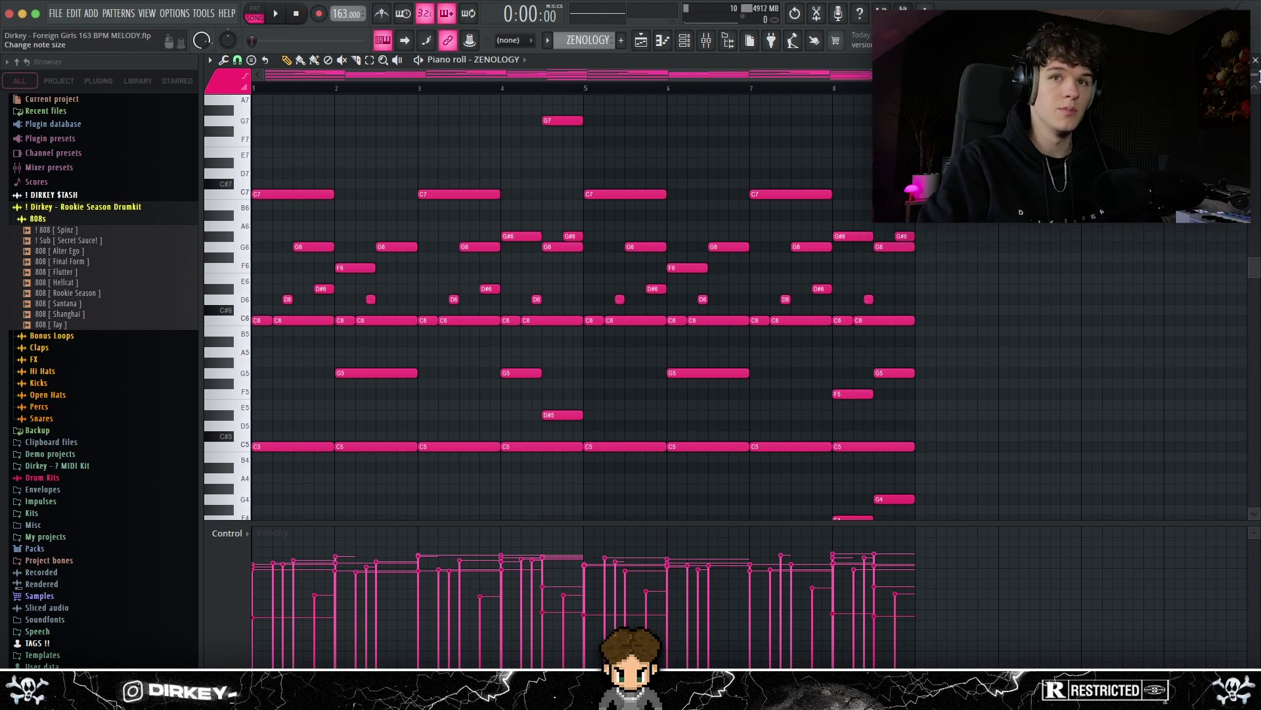
{"action": "key", "text": "space"}
{"action": "left_click_drag", "start_coordinate": [1258, 76], "coordinate": [1258, 71]}
{"action": "scroll", "coordinate": [1147, 170], "scroll_direction": "down", "scroll_amount": 1}
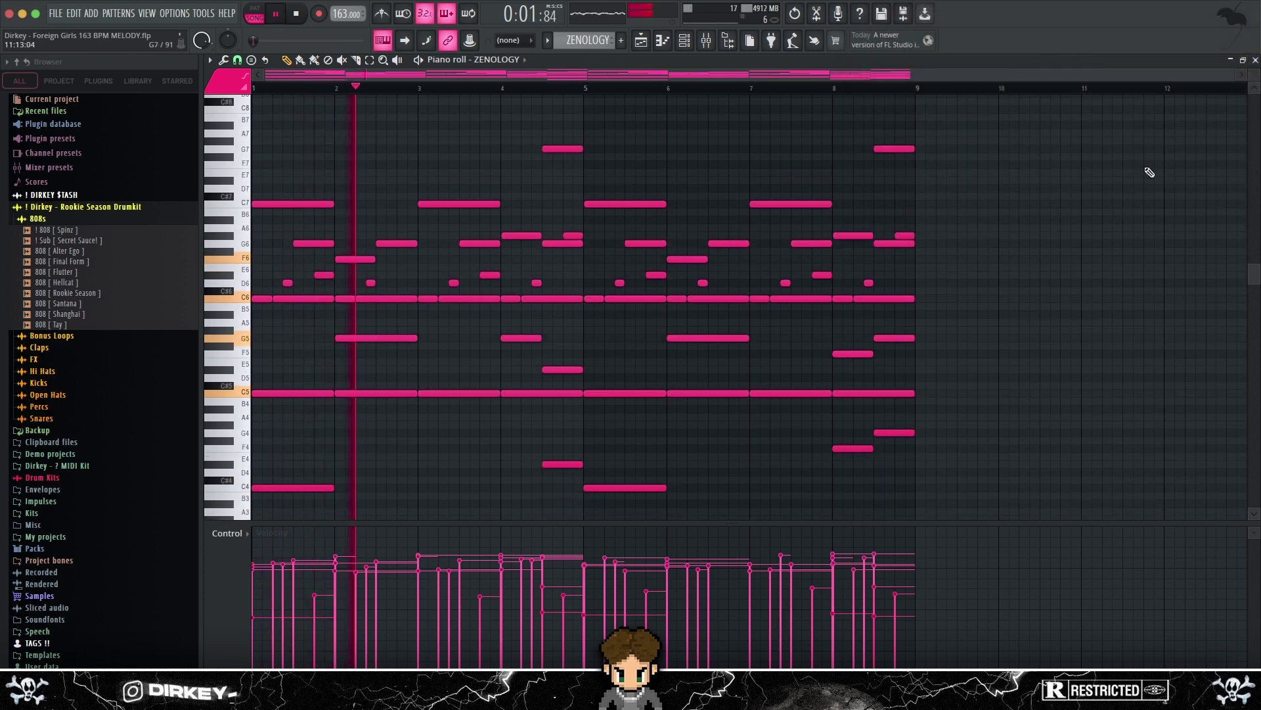
{"action": "scroll", "coordinate": [1150, 172], "scroll_direction": "down", "scroll_amount": 1}
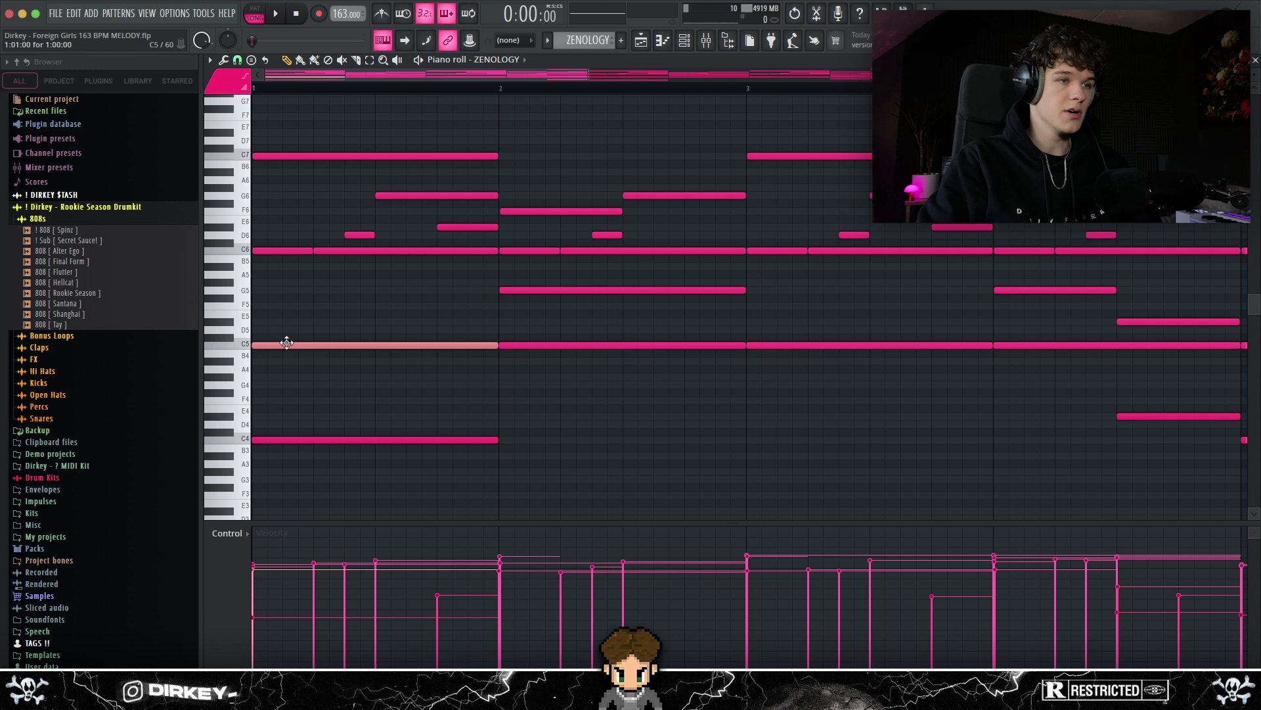
- Delete bar 1's long C7, C5 and C4 notes from the melody
{"action": "left_click", "coordinate": [280, 249]}
{"action": "left_click", "coordinate": [276, 156], "text": "shift"}
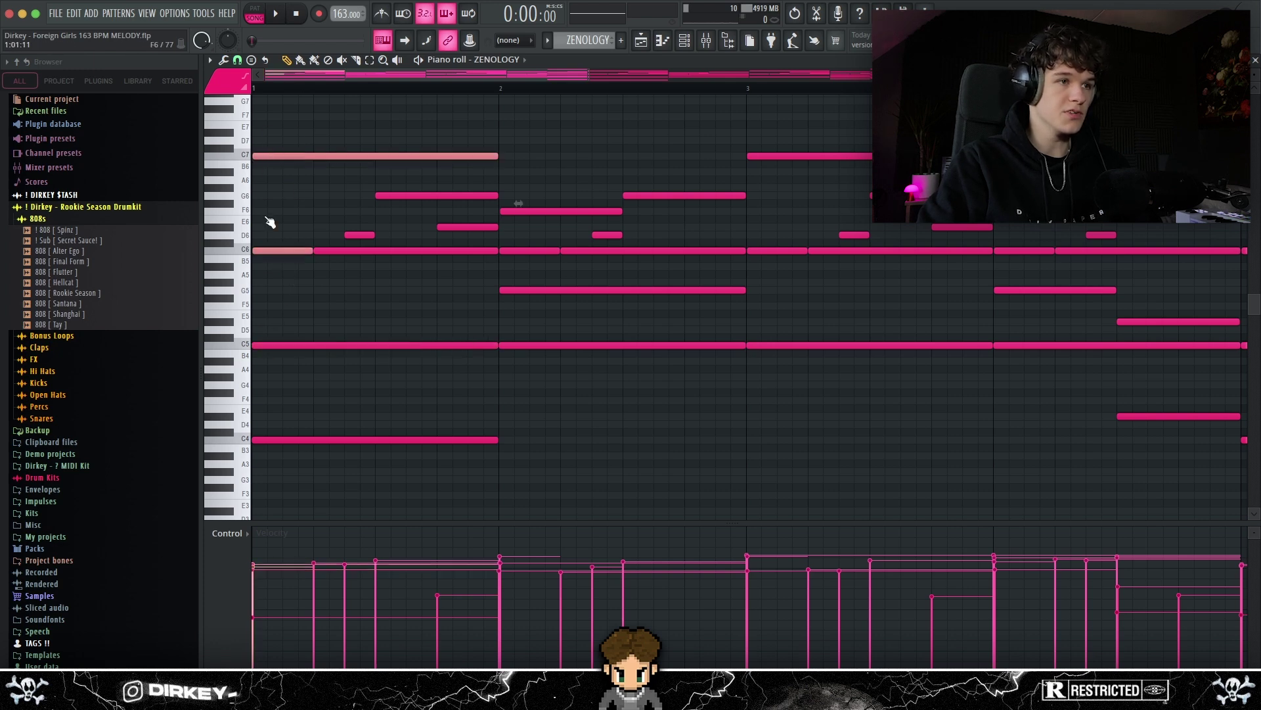
{"action": "scroll", "coordinate": [294, 339], "scroll_direction": "down", "scroll_amount": 1}
{"action": "key", "text": "alt+Down"}
{"action": "key", "text": "alt+Down"}
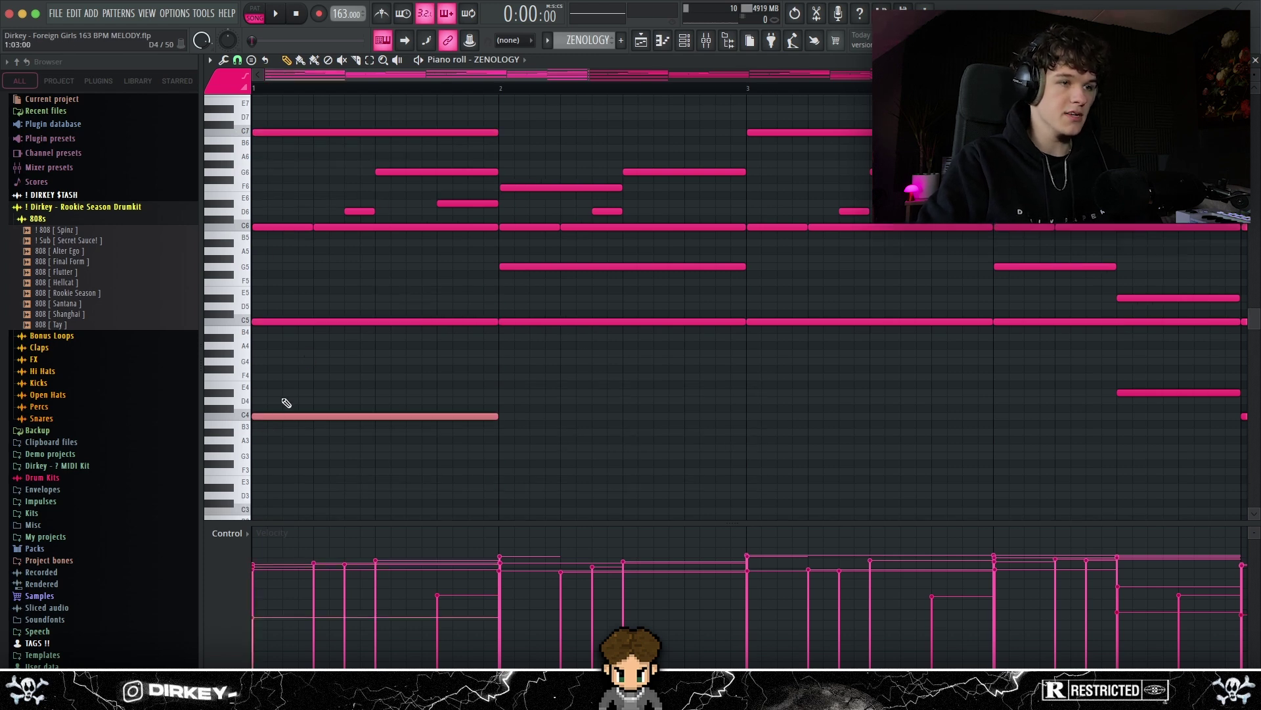
{"action": "left_click_drag", "start_coordinate": [285, 245], "coordinate": [285, 114]}
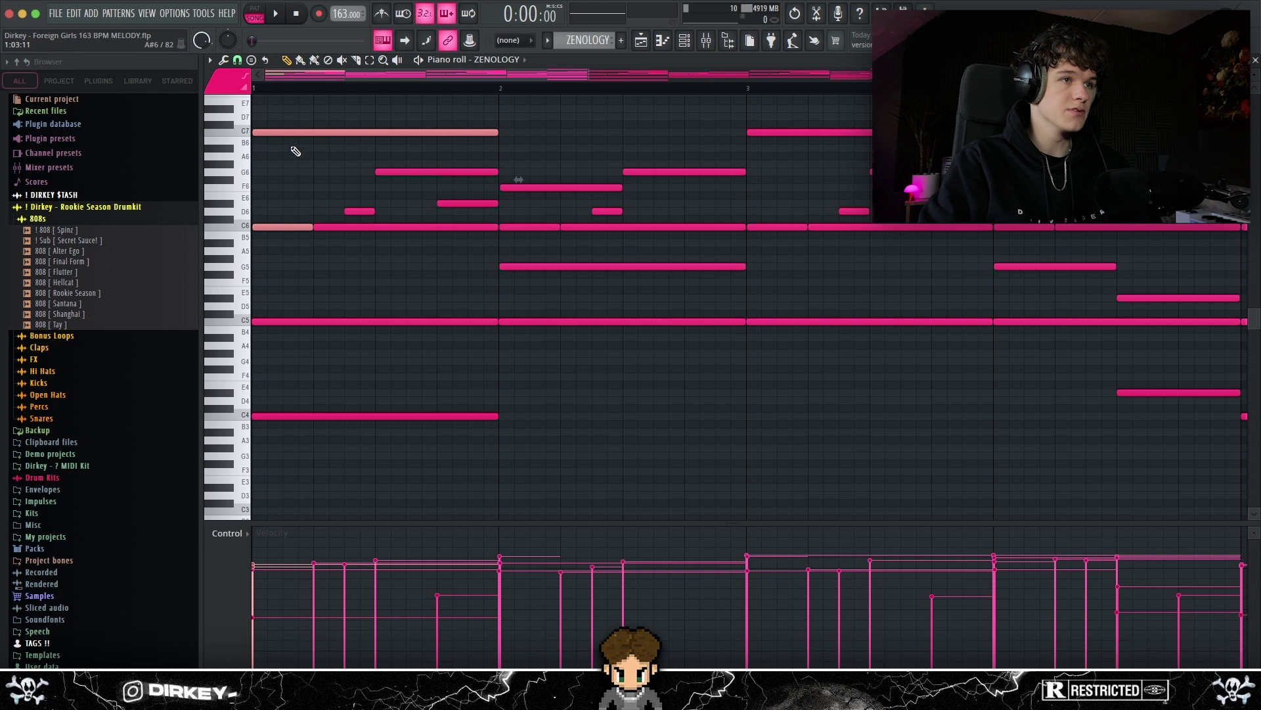
{"action": "scroll", "coordinate": [284, 155], "scroll_direction": "up", "scroll_amount": 1}
{"action": "left_click_drag", "start_coordinate": [274, 158], "coordinate": [481, 236]}
{"action": "right_click", "coordinate": [324, 138]}
{"action": "right_click", "coordinate": [315, 327]}
{"action": "right_click", "coordinate": [317, 421]}
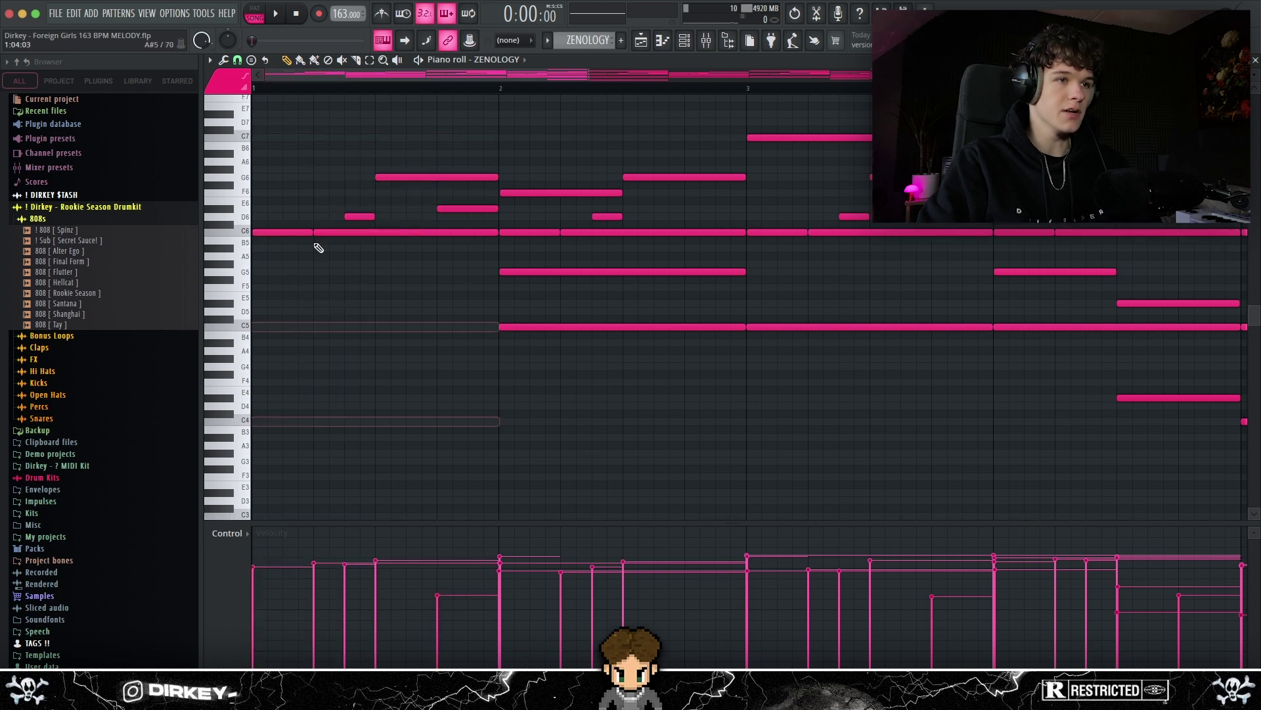
- Undo to restore bar 1's deleted notes and play the melody back
{"action": "key", "text": "space"}
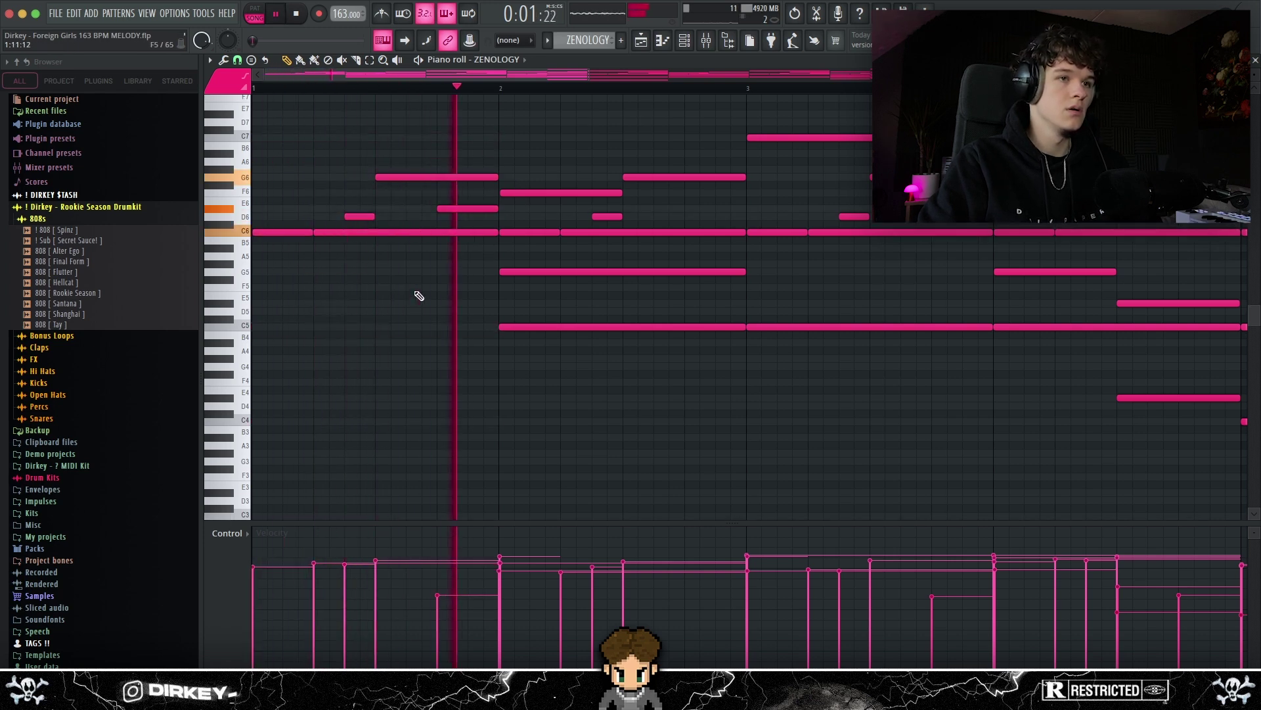
{"action": "key", "text": "space"}
{"action": "key", "text": "super+z"}
{"action": "key", "text": "super+z"}
{"action": "key", "text": "super+z"}
{"action": "left_click_drag", "start_coordinate": [281, 175], "coordinate": [396, 250]}
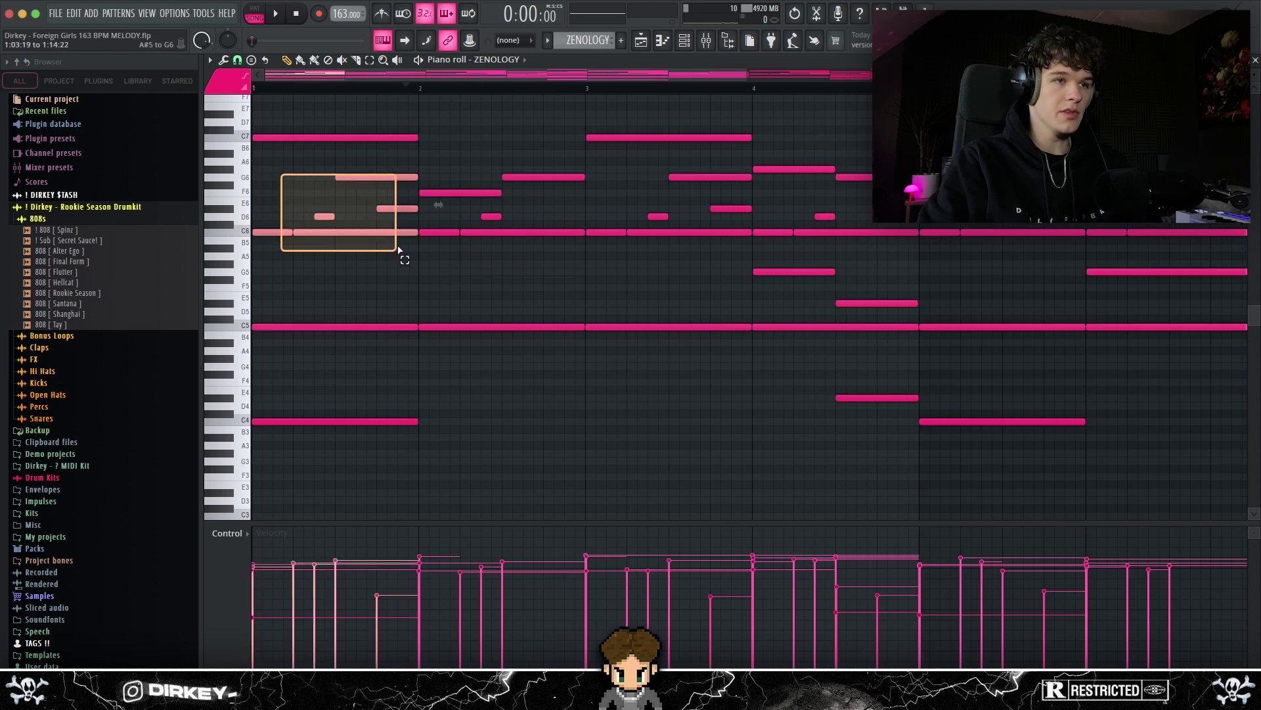
{"action": "left_click_drag", "start_coordinate": [445, 173], "coordinate": [582, 255]}
{"action": "key", "text": "space"}
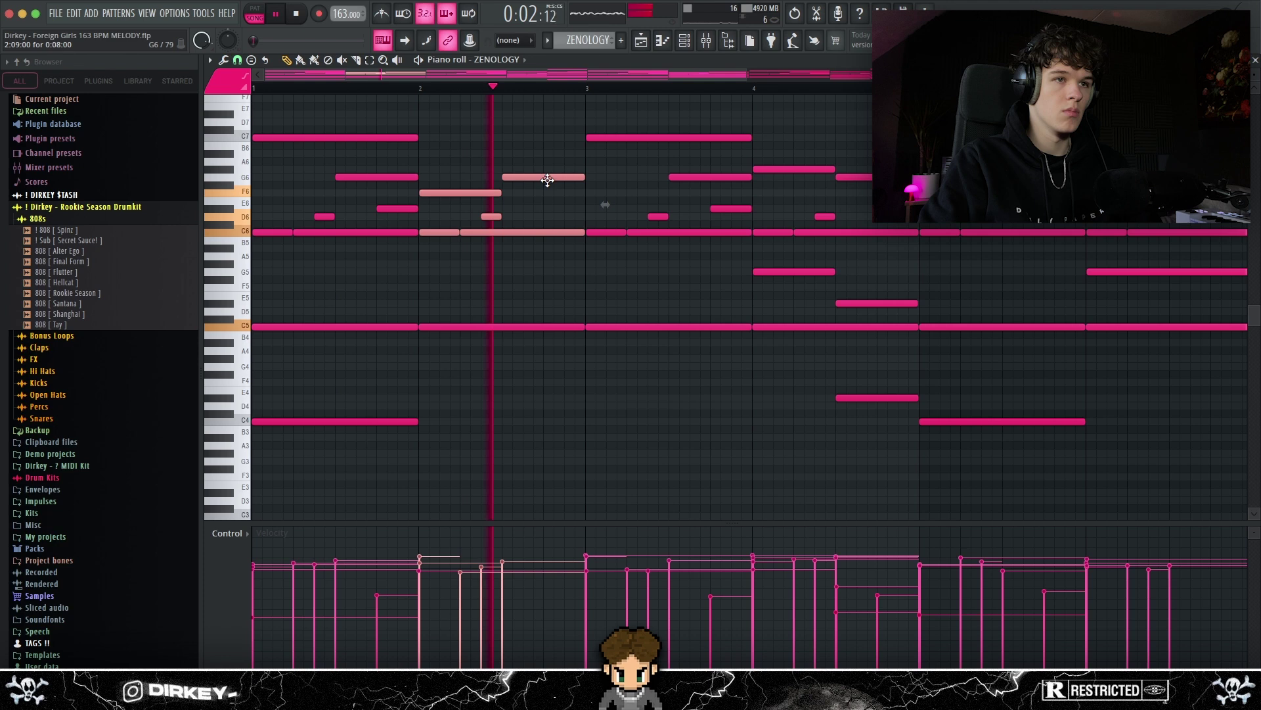
{"action": "key", "text": "space"}
- Delete bar 2's G5 note, listen, then undo to bring it back
{"action": "left_click", "coordinate": [438, 271]}
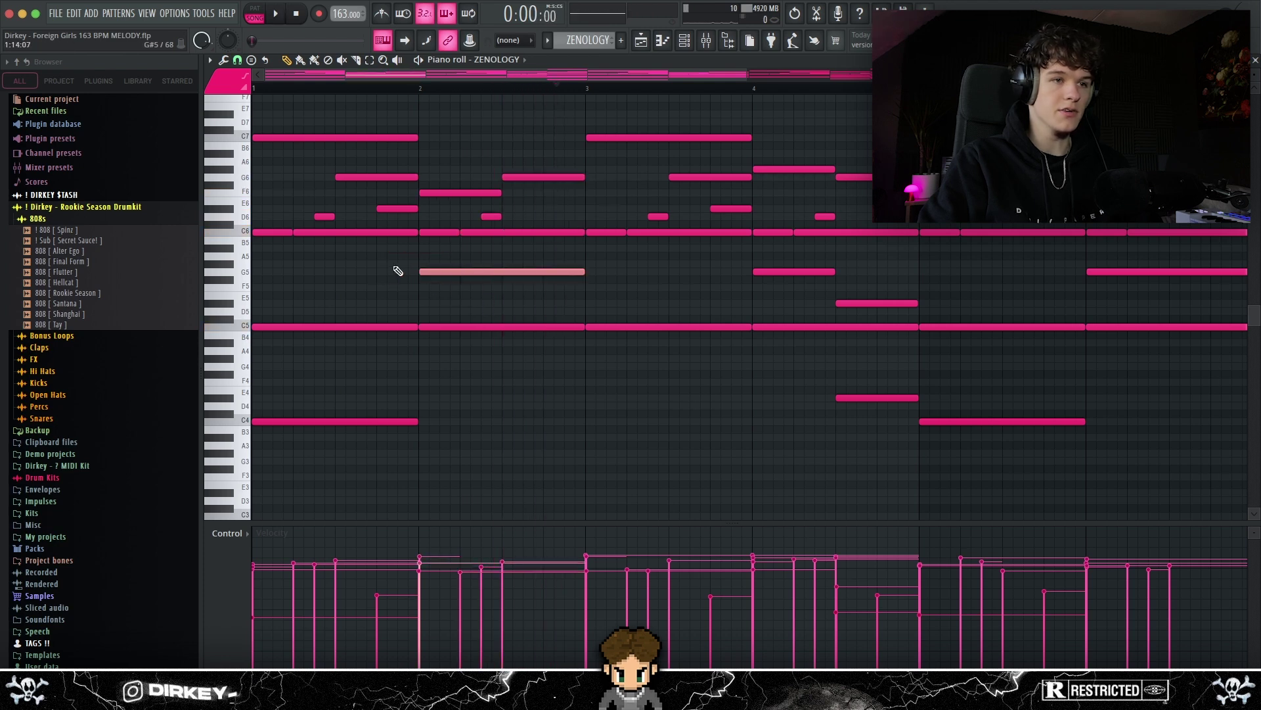
{"action": "left_click_drag", "start_coordinate": [394, 113], "coordinate": [258, 465]}
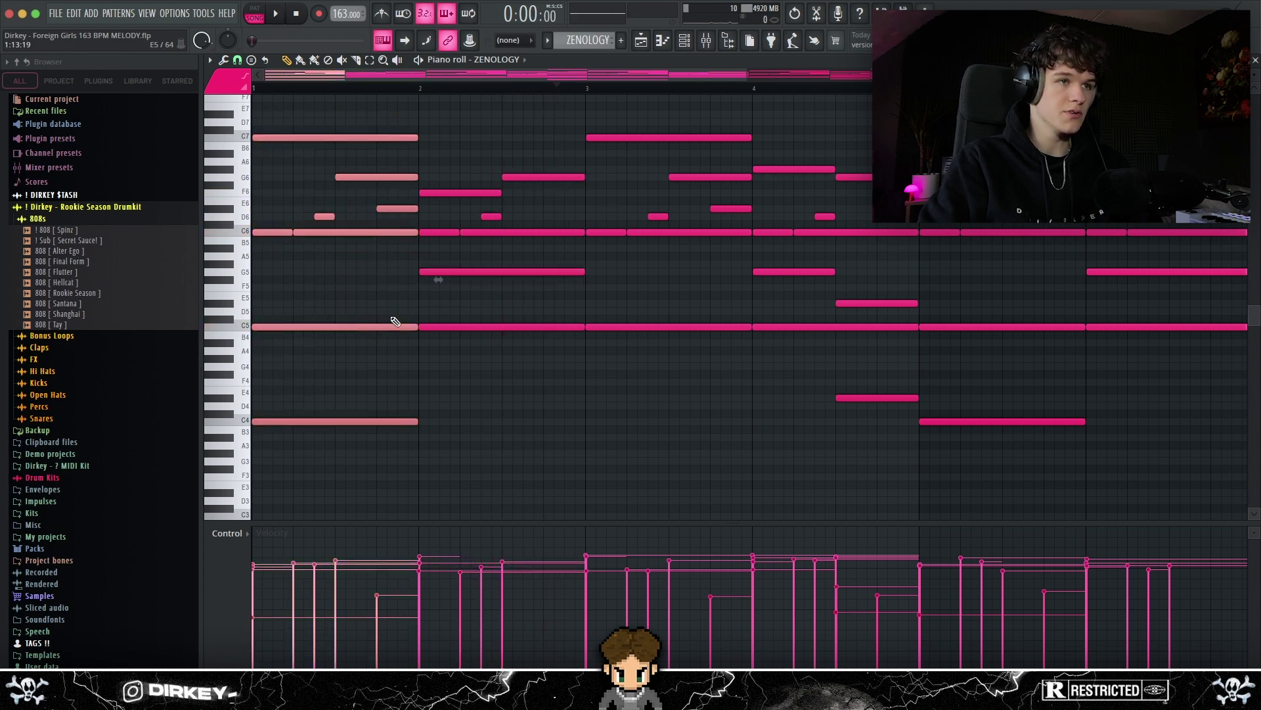
{"action": "left_click_drag", "start_coordinate": [435, 160], "coordinate": [555, 332]}
{"action": "right_click", "coordinate": [426, 272]}
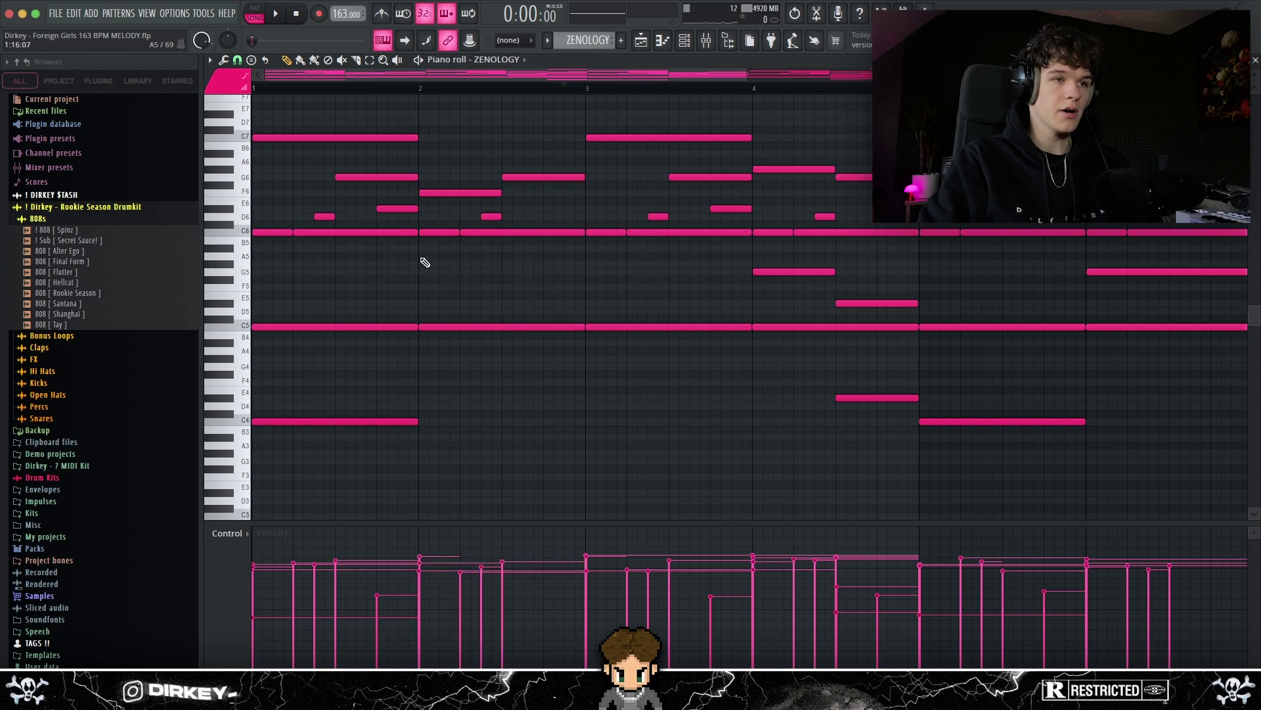
{"action": "key", "text": "space"}
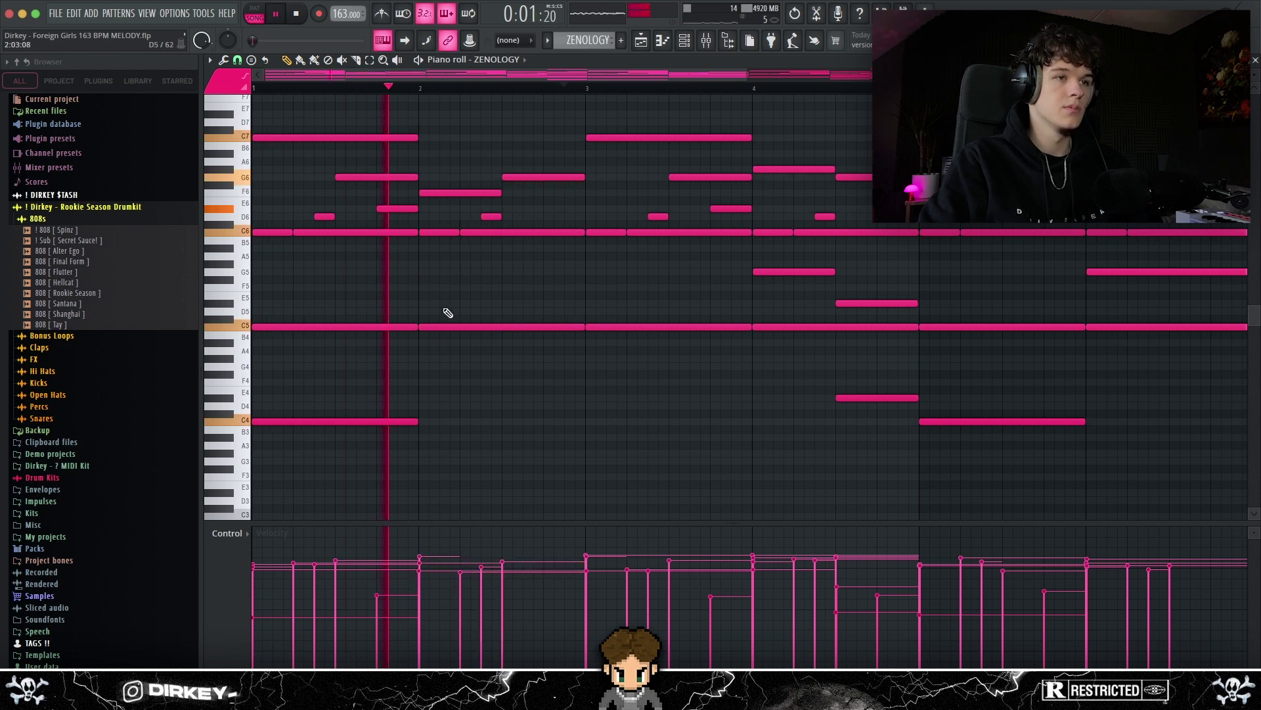
{"action": "key", "text": "space"}
{"action": "key", "text": "ctrl+z"}
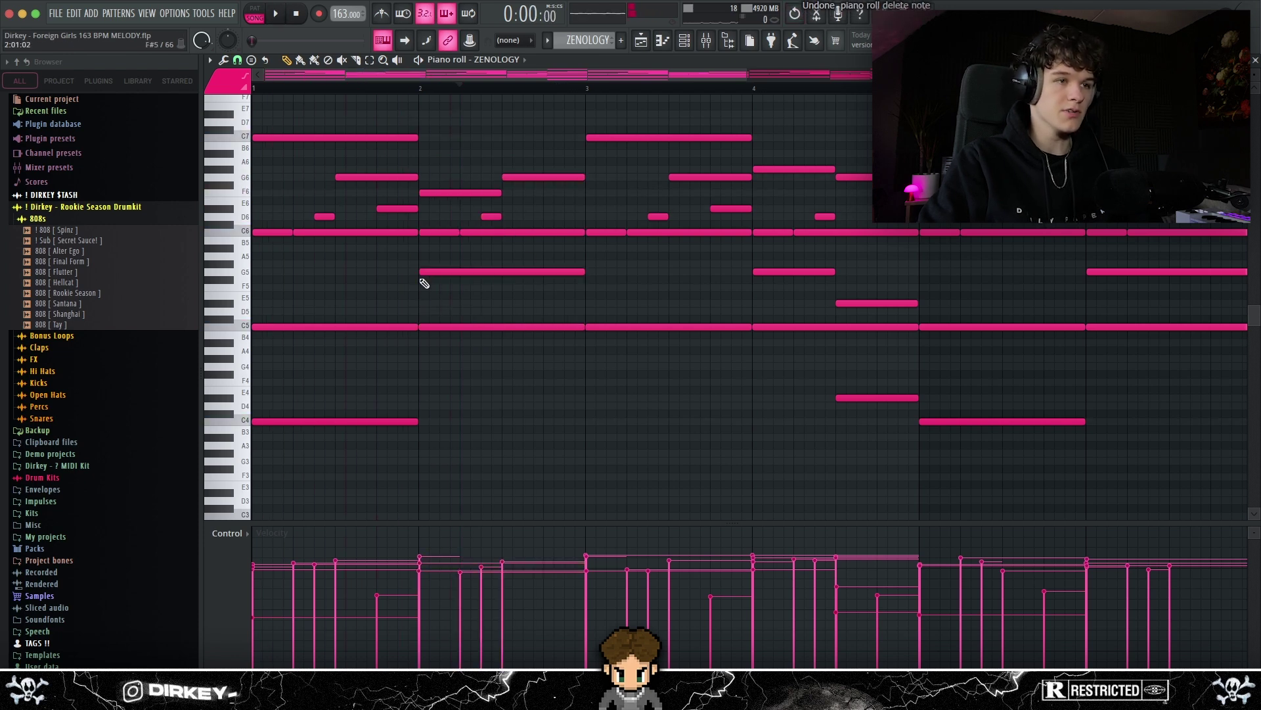
{"action": "key", "text": "space"}
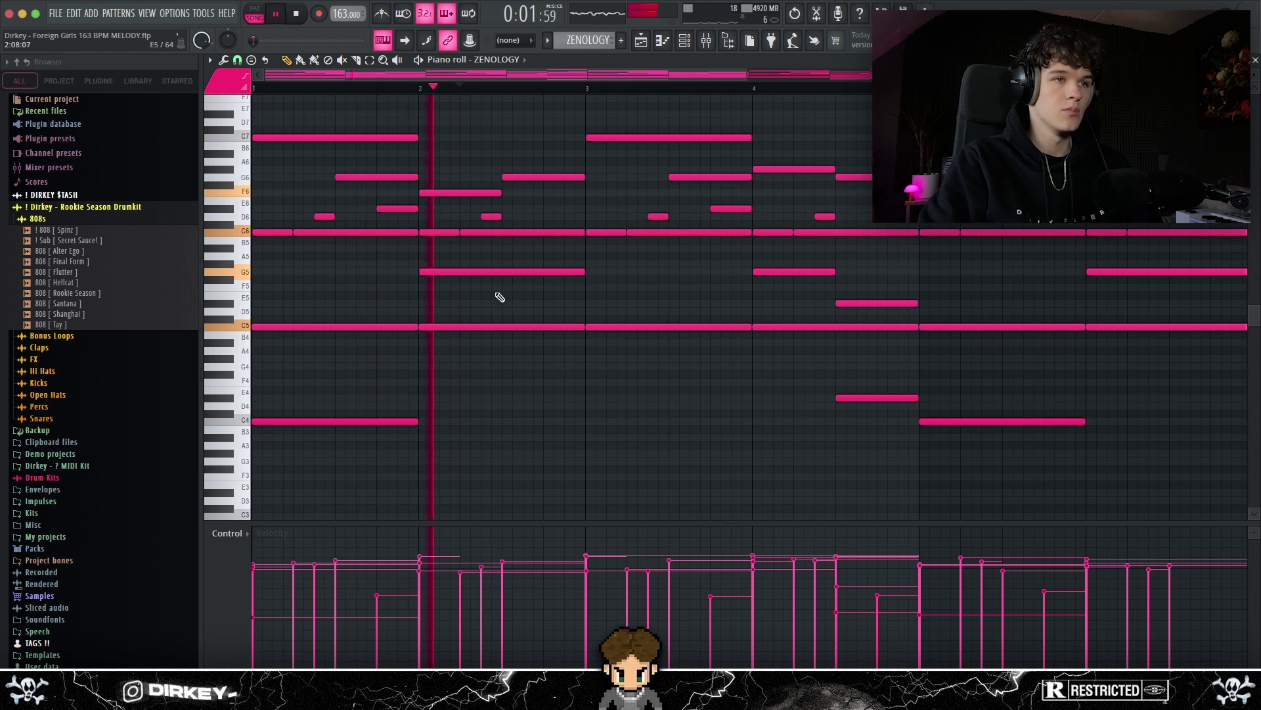
{"action": "key", "text": "space"}
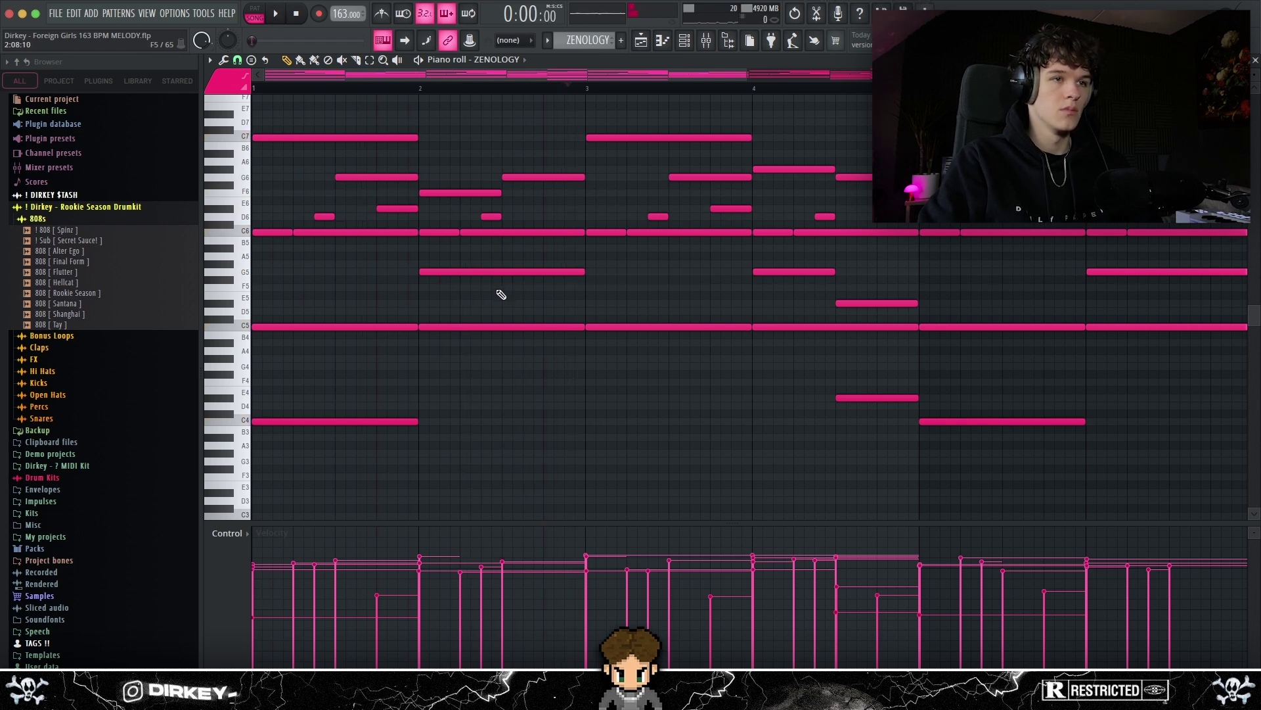
- Select bar 2's notes and bar 1's notes from C4 up to C7
{"action": "scroll", "coordinate": [497, 291], "scroll_direction": "down", "scroll_amount": 1}
{"action": "left_click_drag", "start_coordinate": [384, 276], "coordinate": [414, 261]}
{"action": "left_click_drag", "start_coordinate": [416, 346], "coordinate": [438, 189]}
{"action": "left_click_drag", "start_coordinate": [274, 448], "coordinate": [302, 132]}
{"action": "scroll", "coordinate": [442, 236], "scroll_direction": "down", "scroll_amount": 2}
{"action": "key", "text": "ctrl+z"}
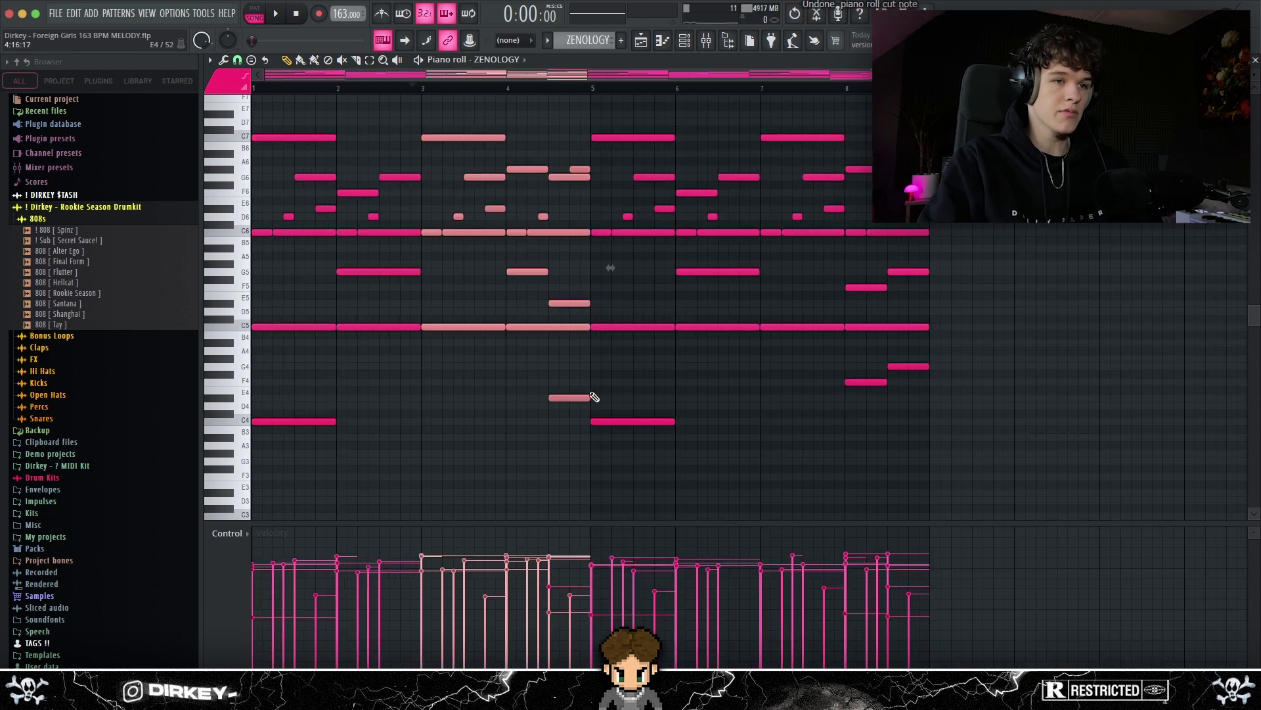
{"action": "left_click", "coordinate": [568, 301], "text": "ctrl"}
{"action": "mouse_move", "coordinate": [541, 402]}
{"action": "left_mouse_down"}
{"action": "mouse_move", "coordinate": [569, 434]}
{"action": "mouse_move", "coordinate": [551, 384]}
{"action": "left_mouse_up"}
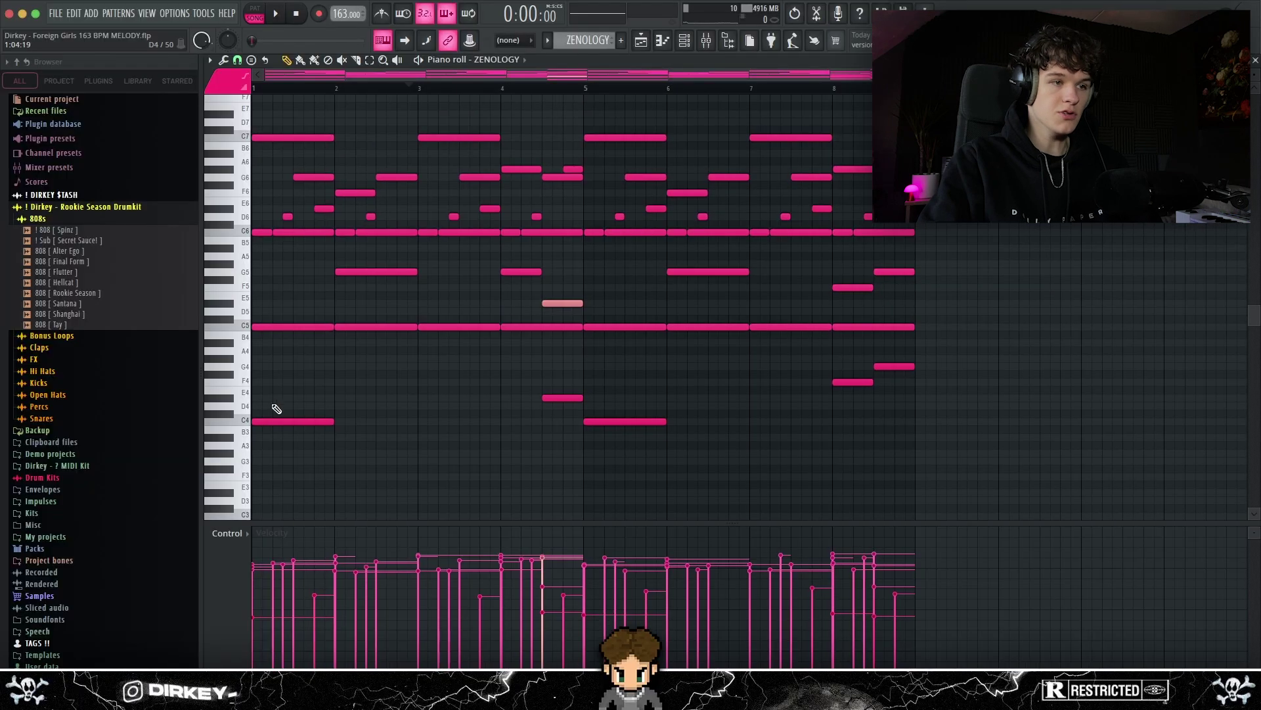
{"action": "left_click_drag", "start_coordinate": [275, 409], "coordinate": [311, 449]}
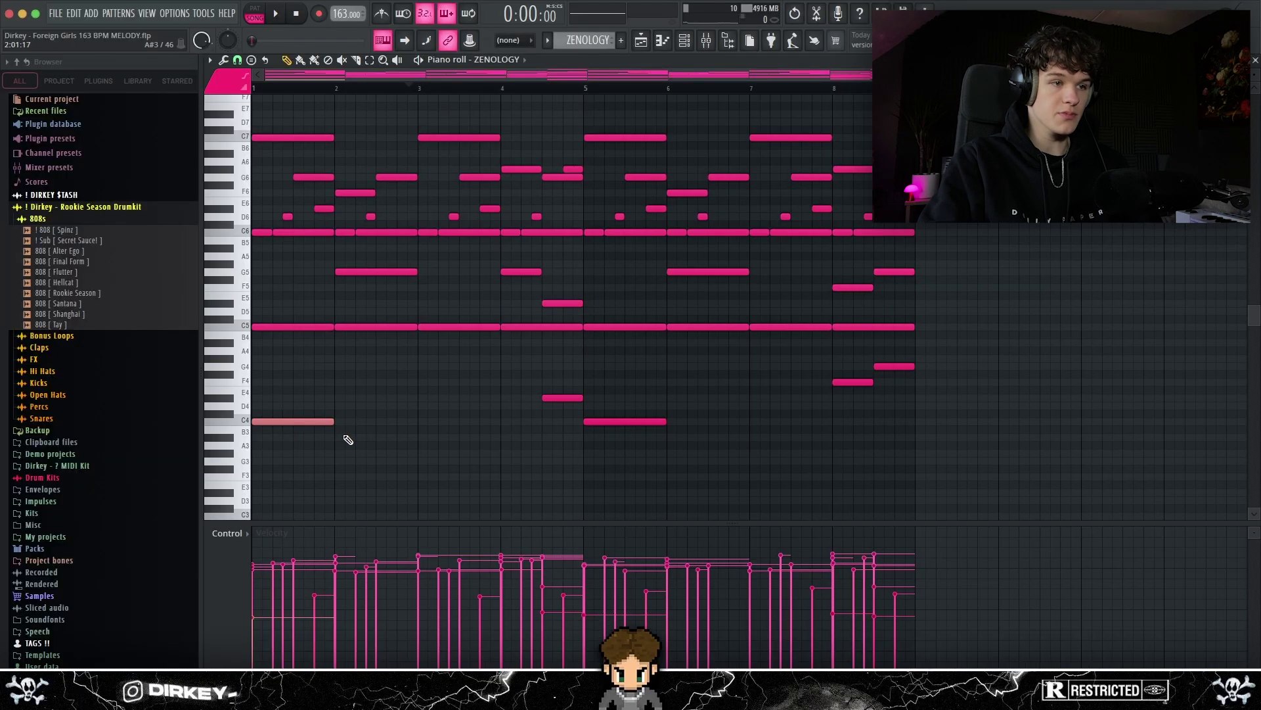
{"action": "left_click", "coordinate": [553, 304]}
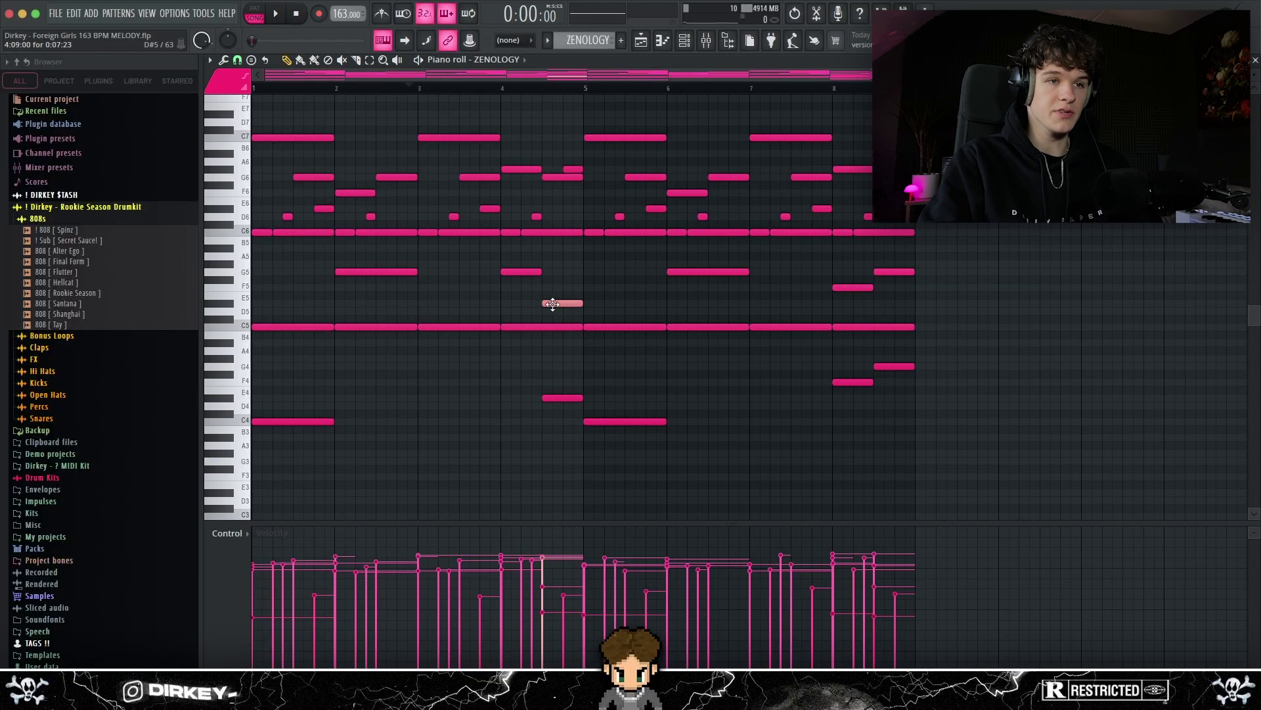
{"action": "scroll", "coordinate": [558, 224], "scroll_direction": "up", "scroll_amount": 7}
{"action": "left_click_drag", "start_coordinate": [563, 219], "coordinate": [618, 223]}
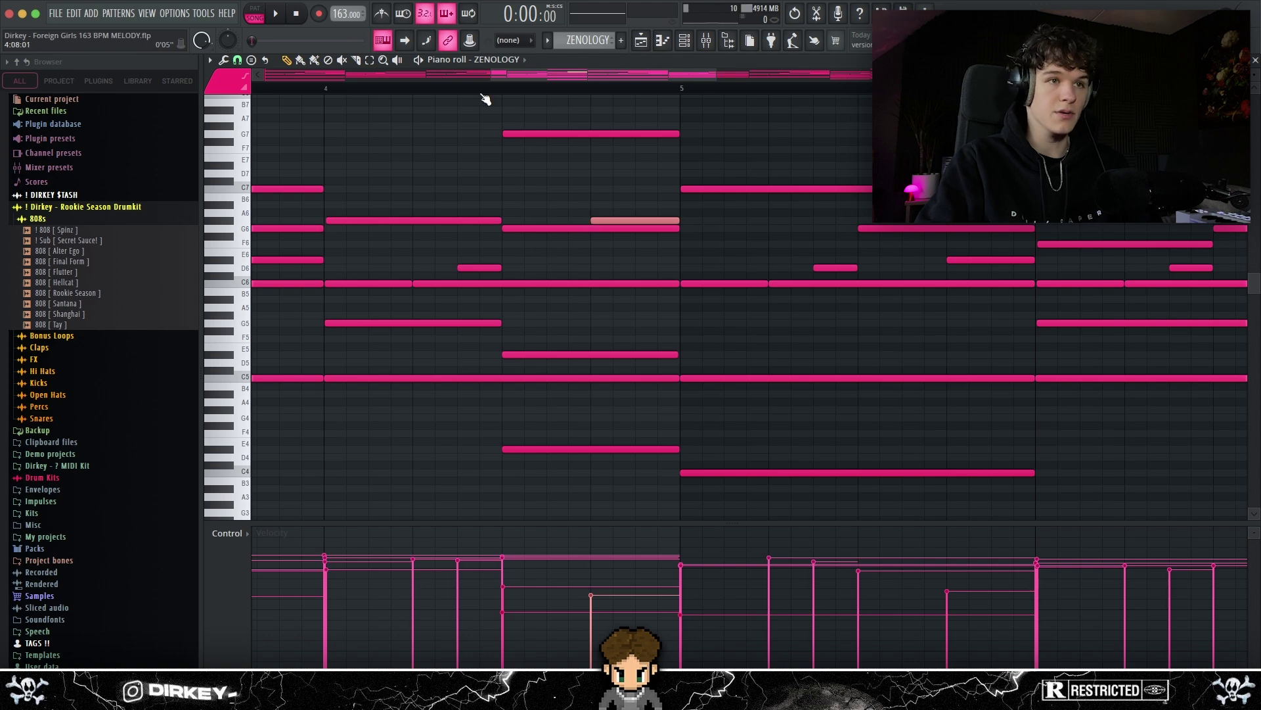
{"action": "scroll", "coordinate": [485, 98], "scroll_direction": "down", "scroll_amount": 5}
{"action": "left_click_drag", "start_coordinate": [512, 123], "coordinate": [554, 144]}
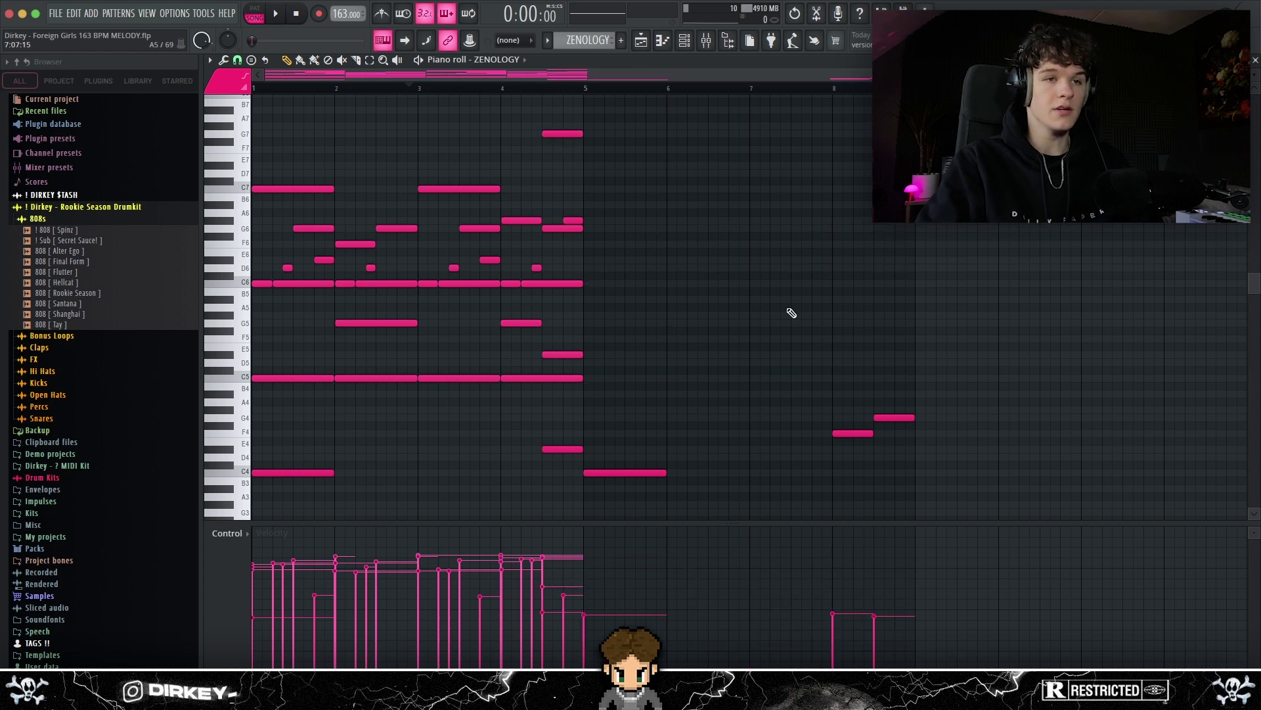
{"action": "key", "text": "ctrl+z"}
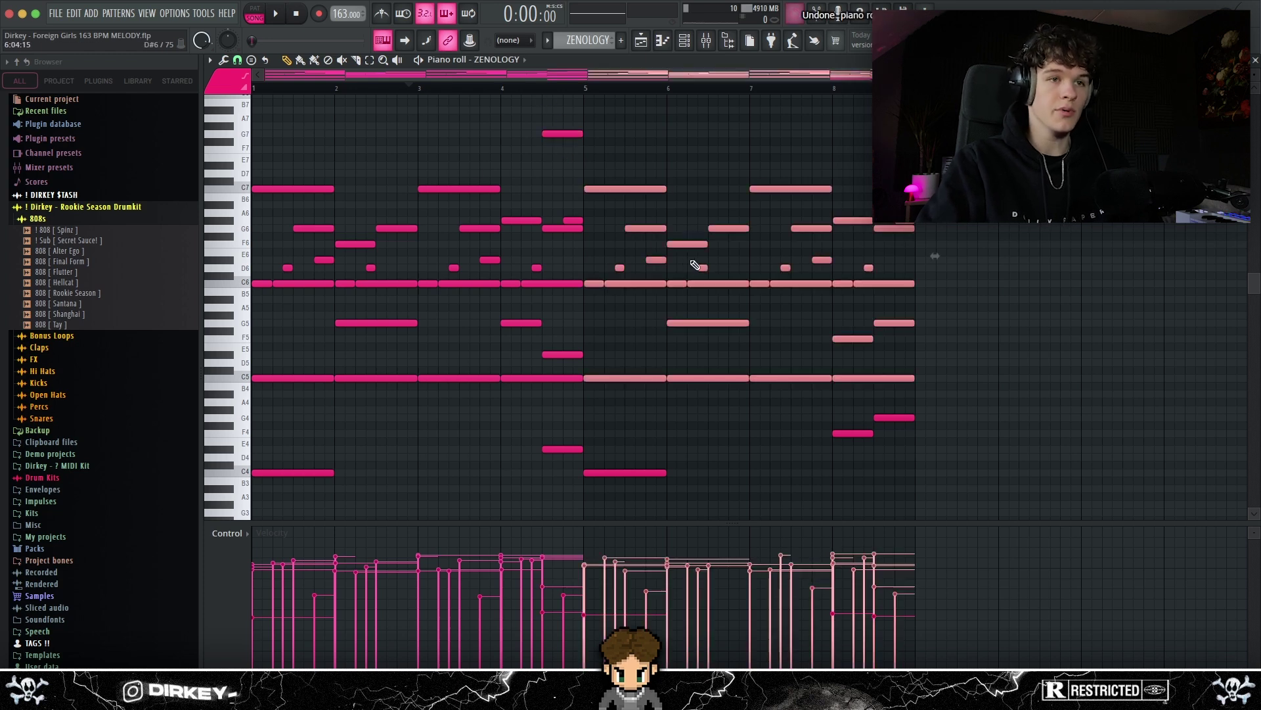
{"action": "left_click_drag", "start_coordinate": [815, 398], "coordinate": [895, 442]}
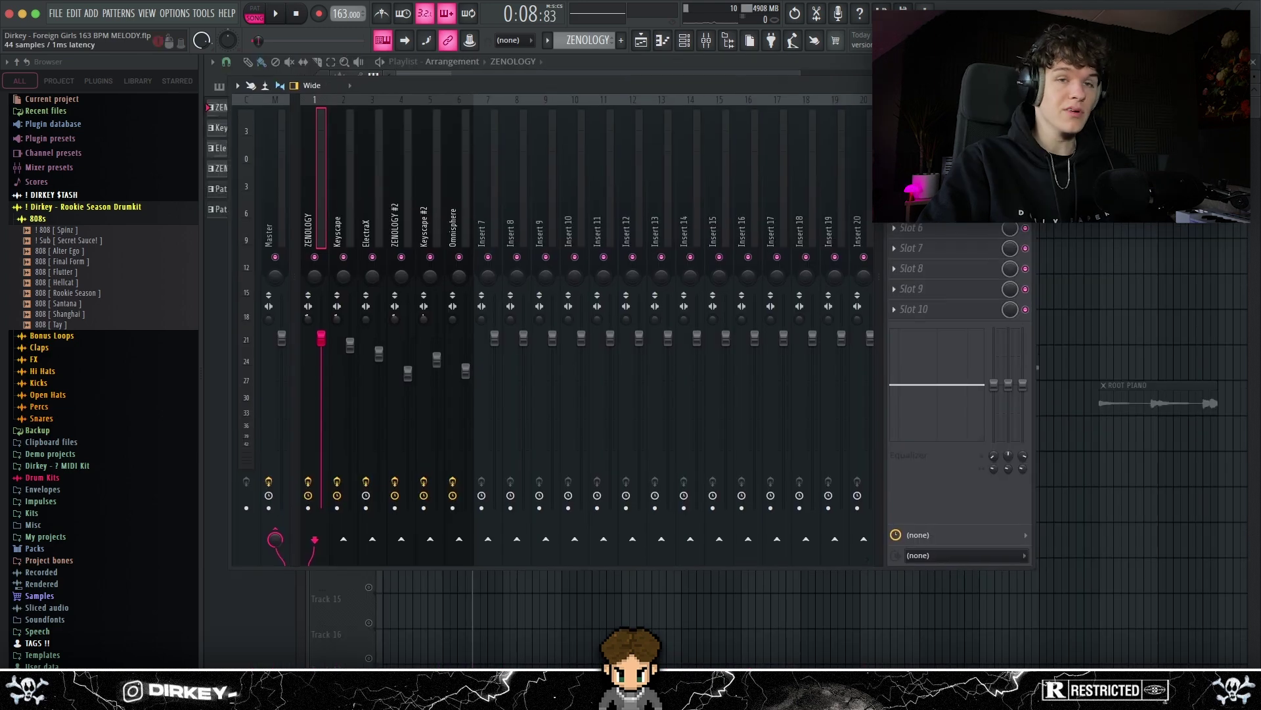
- Open the ZENOLOGY insert's Fruity parametric EQ 2 and ValhallaVintageVerb, moving each window aside
{"action": "left_click", "coordinate": [926, 129]}
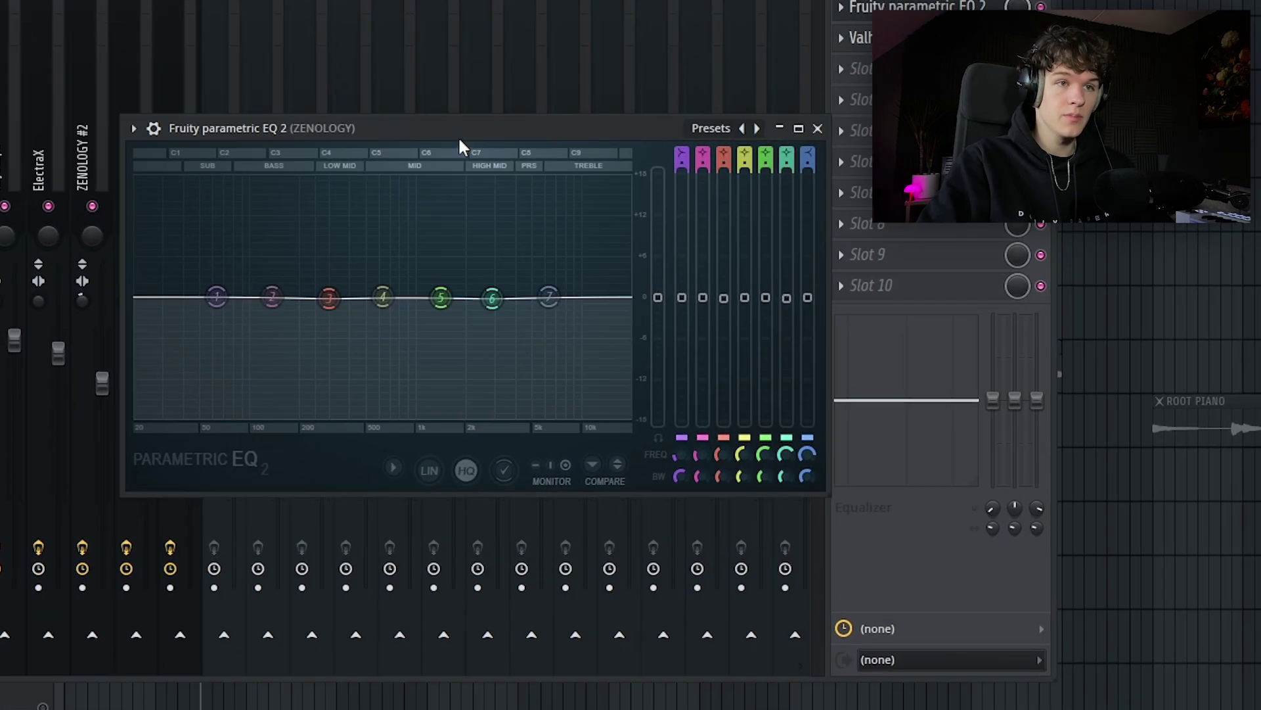
{"action": "left_click_drag", "start_coordinate": [430, 126], "coordinate": [371, 104]}
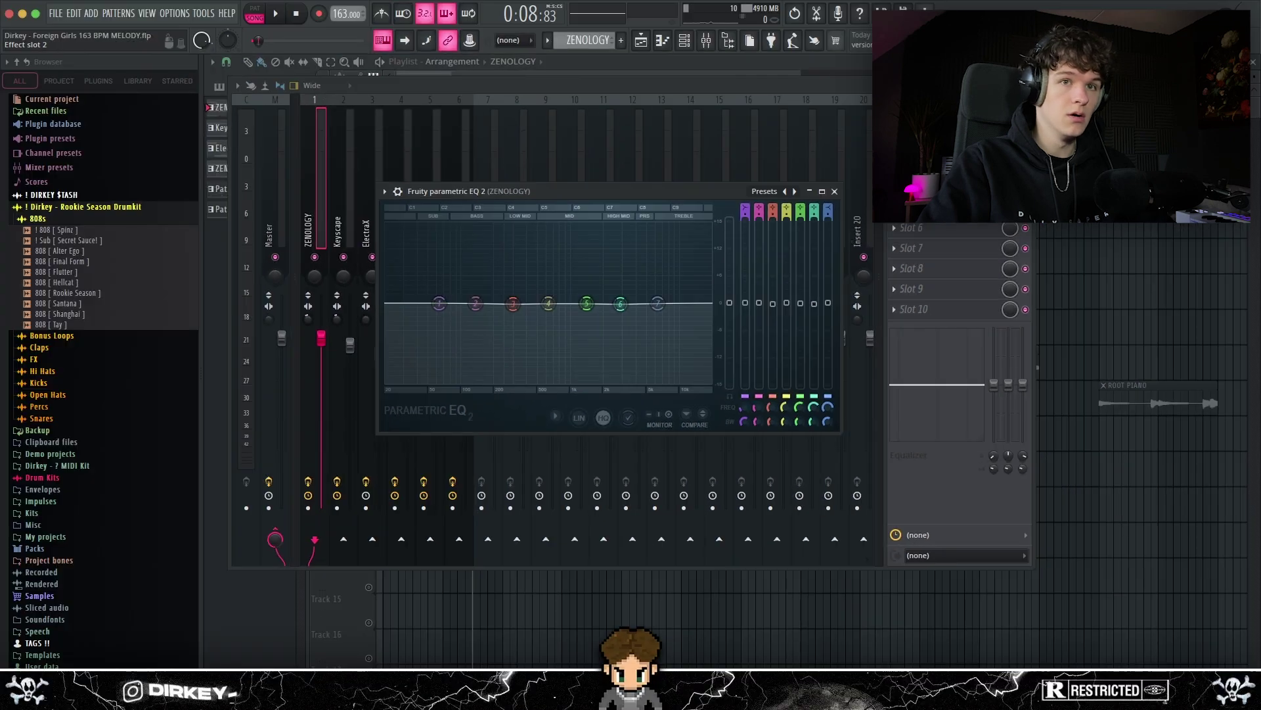
{"action": "left_click", "coordinate": [920, 130]}
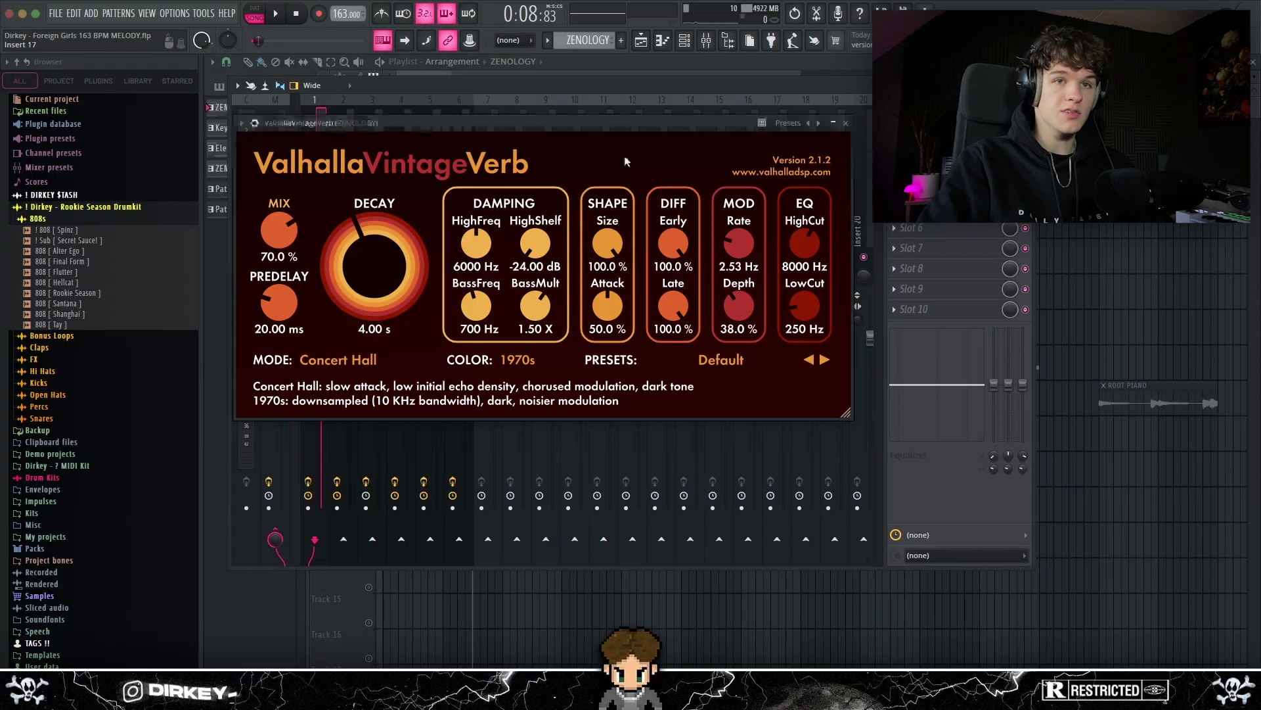
{"action": "left_click_drag", "start_coordinate": [479, 125], "coordinate": [515, 117]}
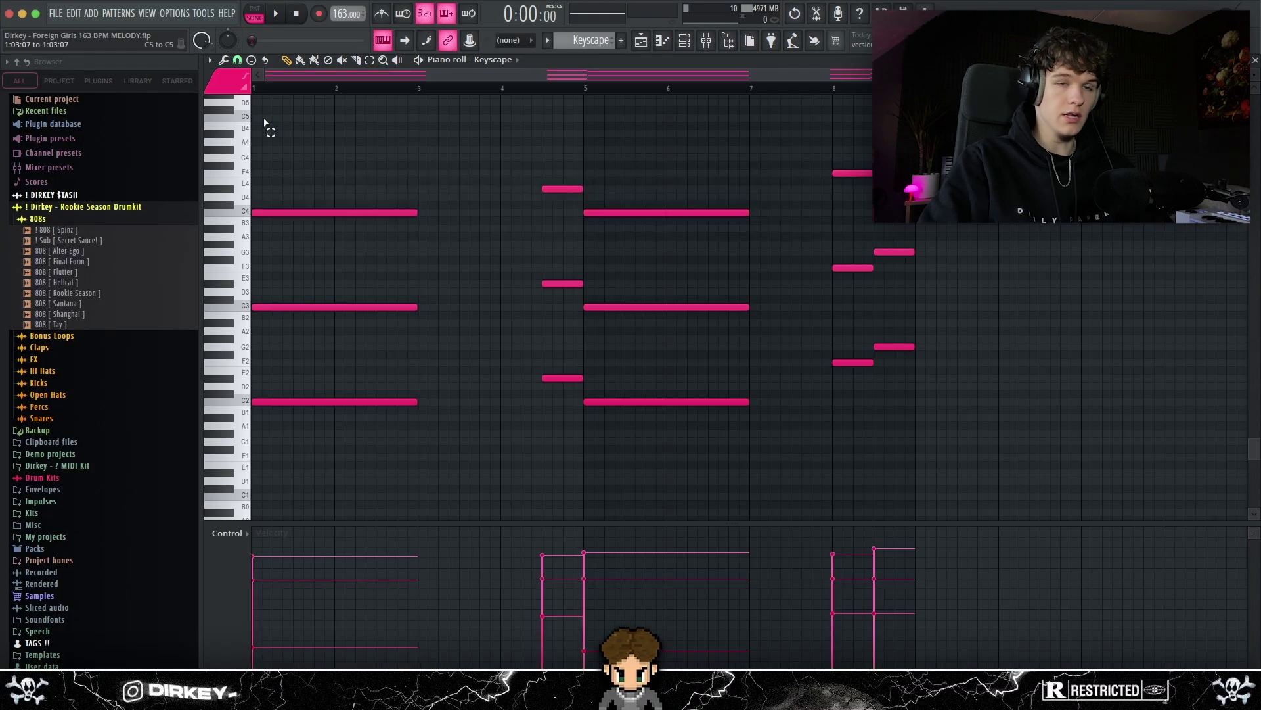
- Review and play the Keyscape chord pattern, then open the Keyscape insert's Fruity parametric EQ 2
{"action": "left_click_drag", "start_coordinate": [256, 113], "coordinate": [976, 510]}
{"action": "left_click_drag", "start_coordinate": [313, 148], "coordinate": [981, 242]}
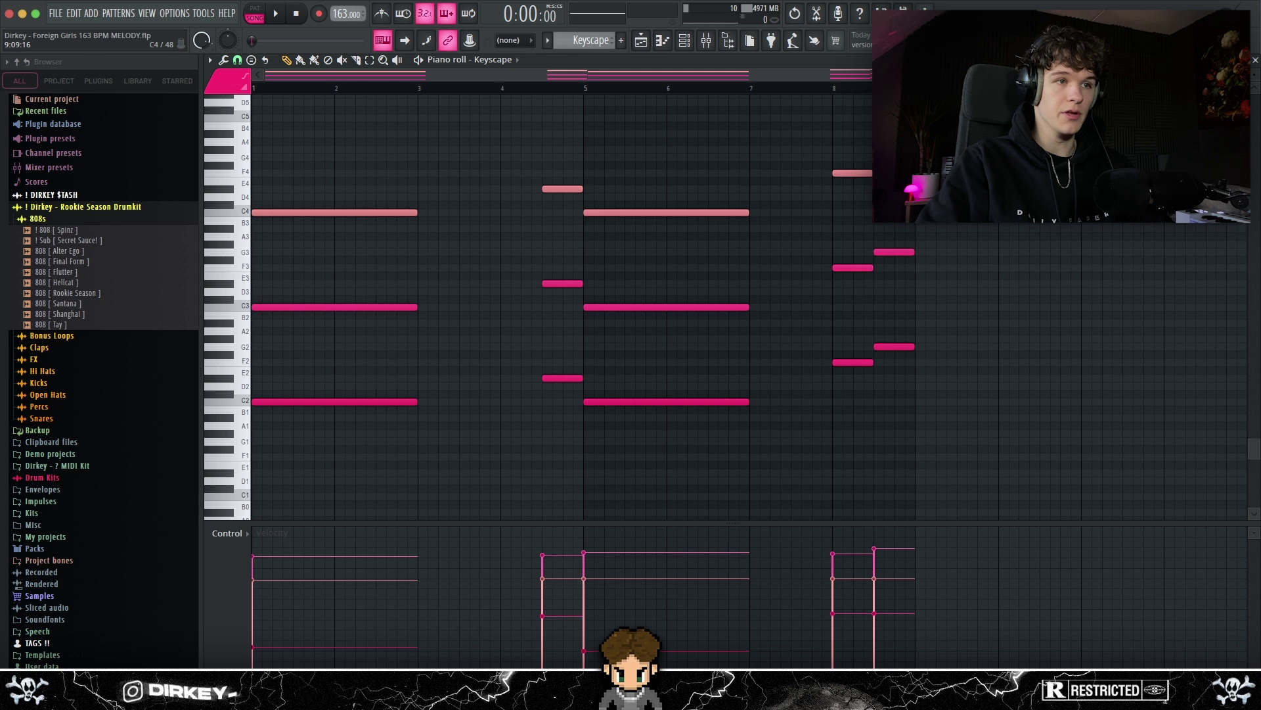
{"action": "left_click_drag", "start_coordinate": [263, 114], "coordinate": [964, 450]}
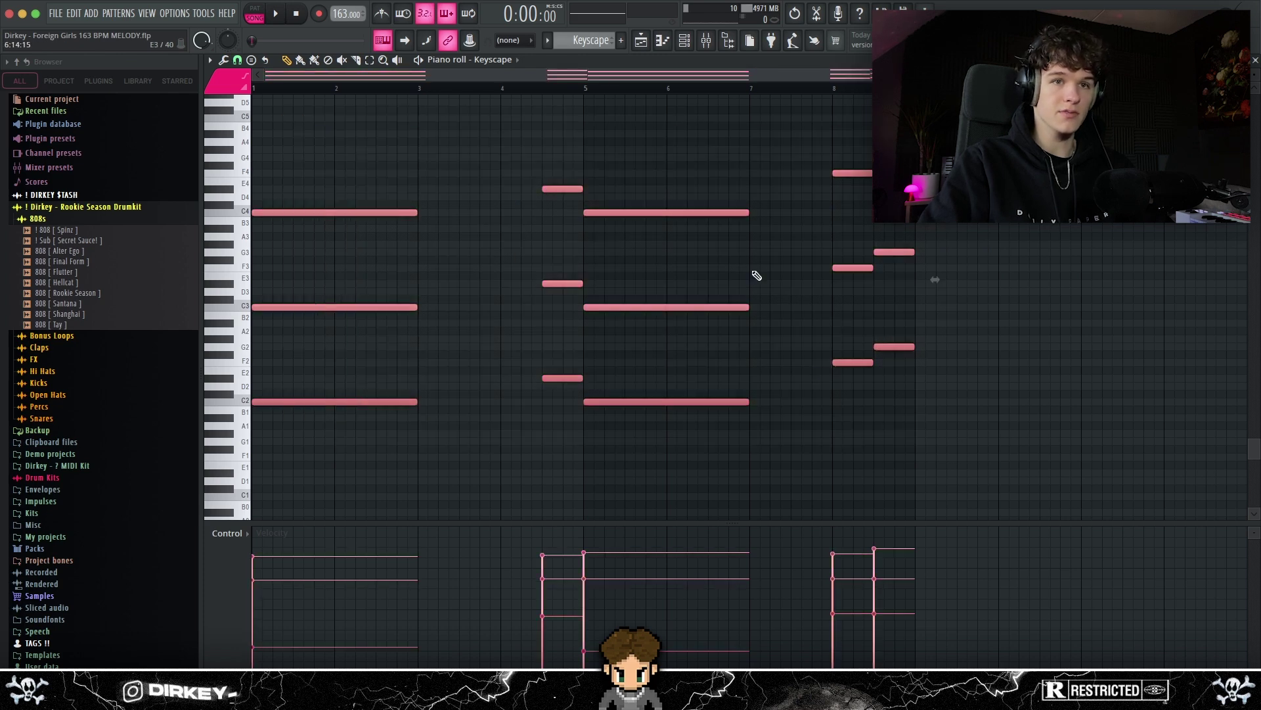
{"action": "left_click", "coordinate": [479, 200]}
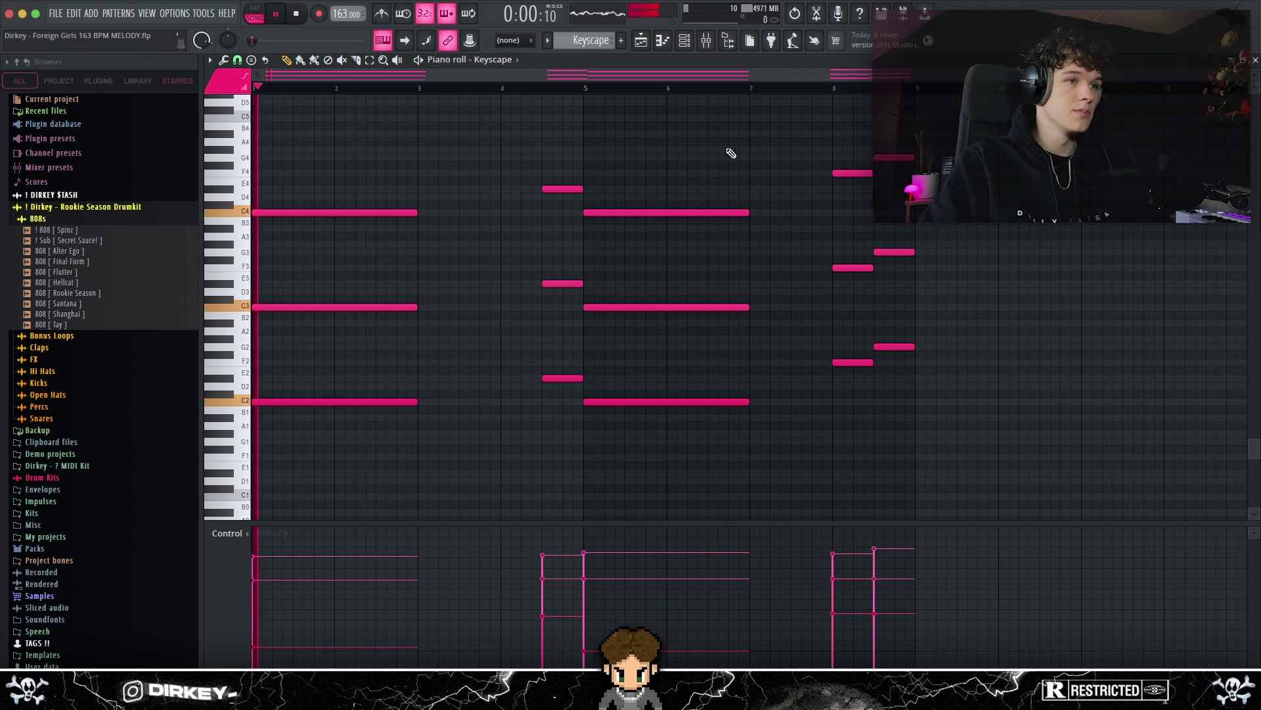
{"action": "key", "text": "space"}
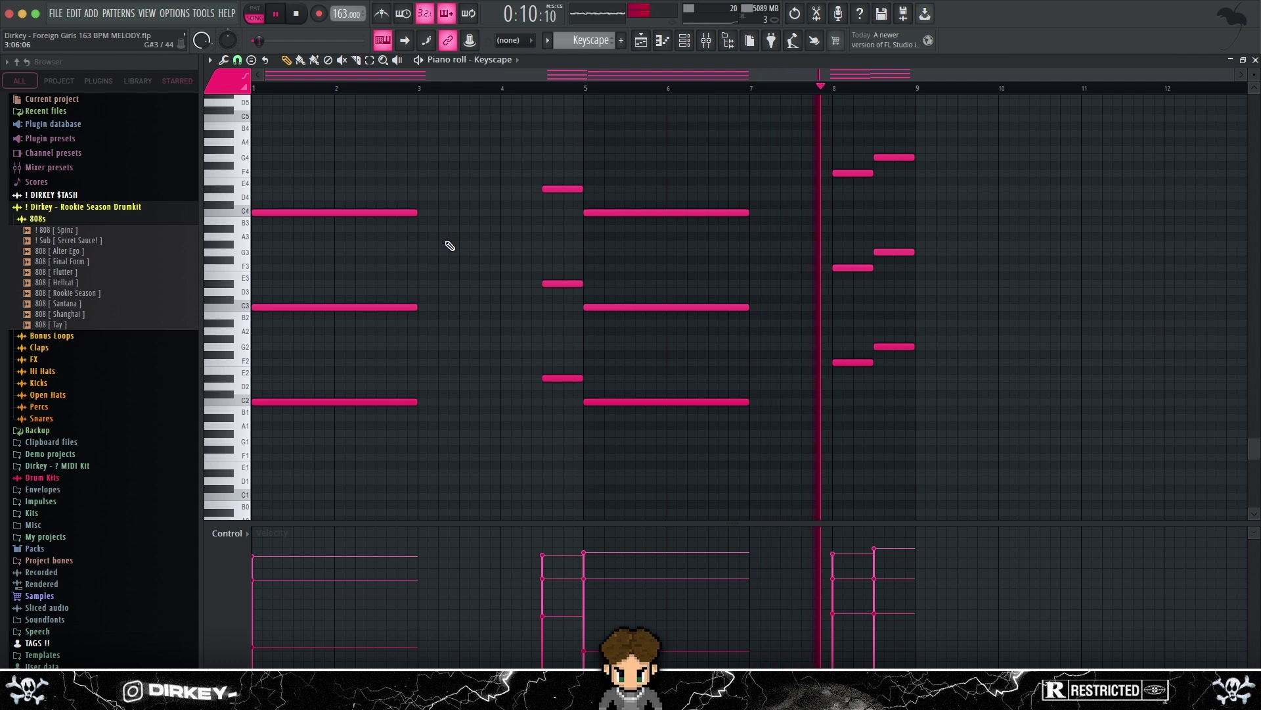
{"action": "key", "text": "space"}
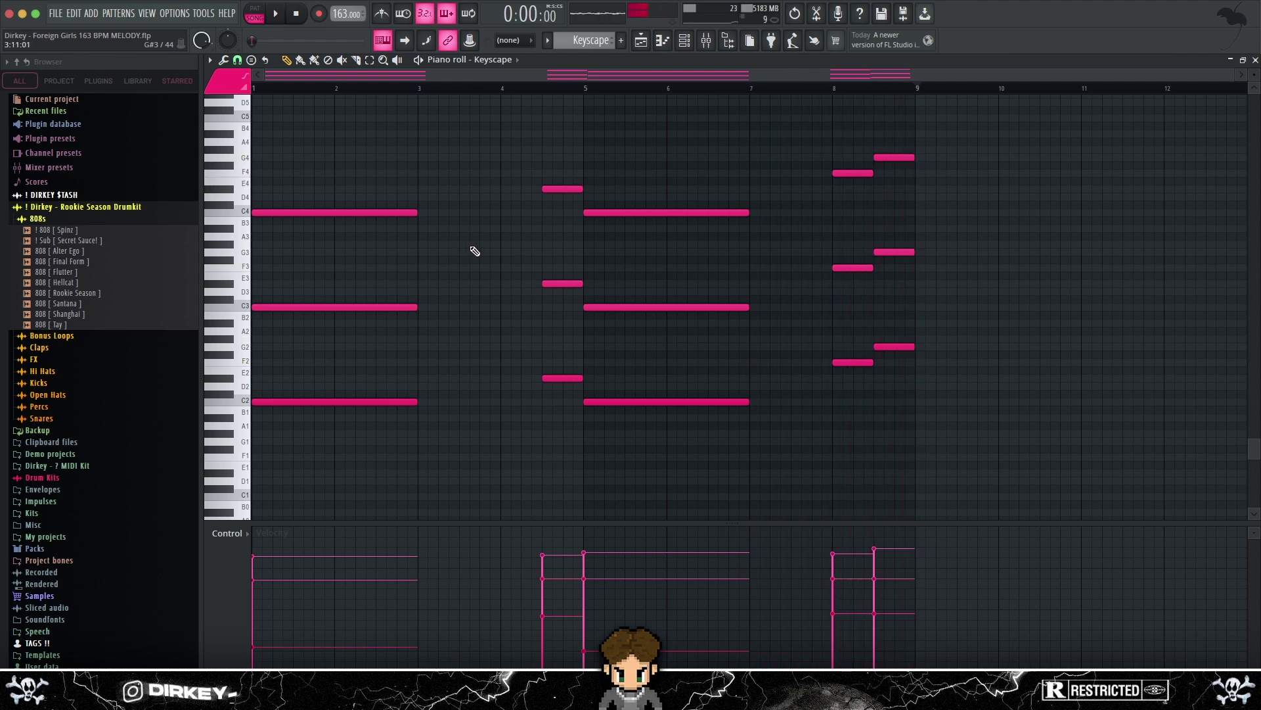
{"action": "key", "text": "Escape"}
{"action": "left_click", "coordinate": [705, 43]}
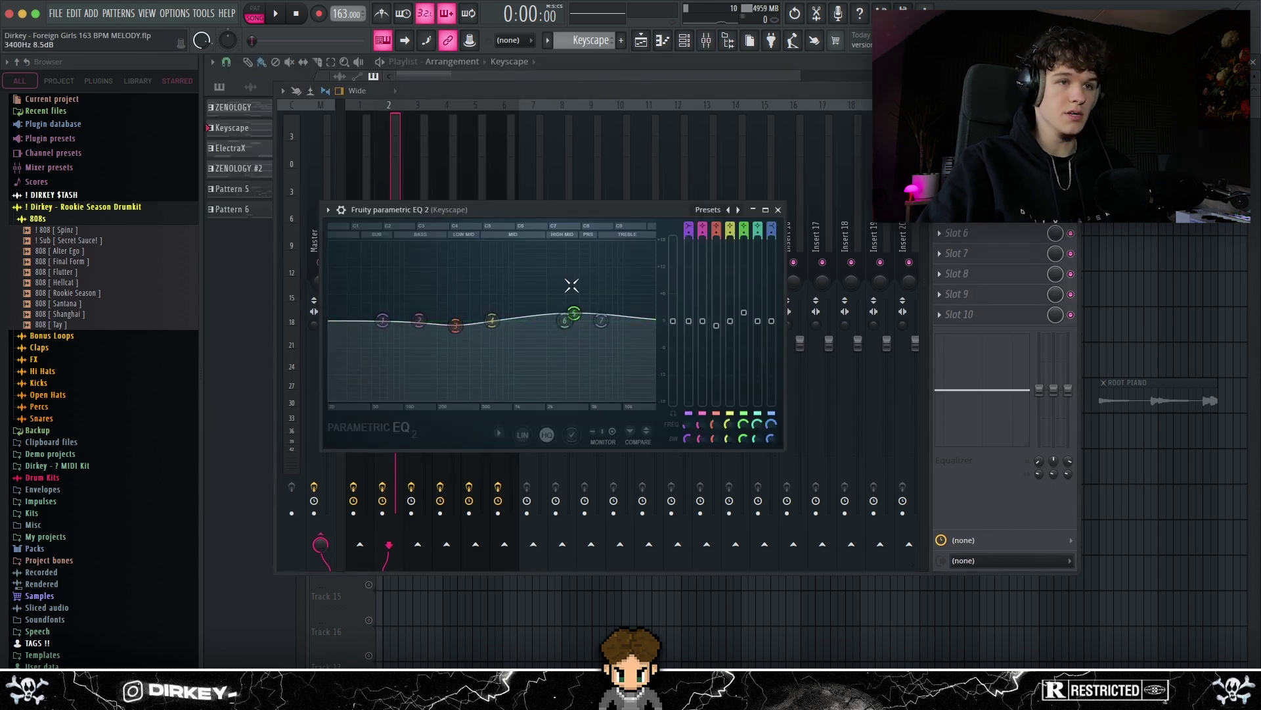
- Close the EQ and open the Keyscape insert's ValhallaVintageVerb, dragging it aside
{"action": "left_click", "coordinate": [778, 210]}
{"action": "left_click", "coordinate": [979, 151]}
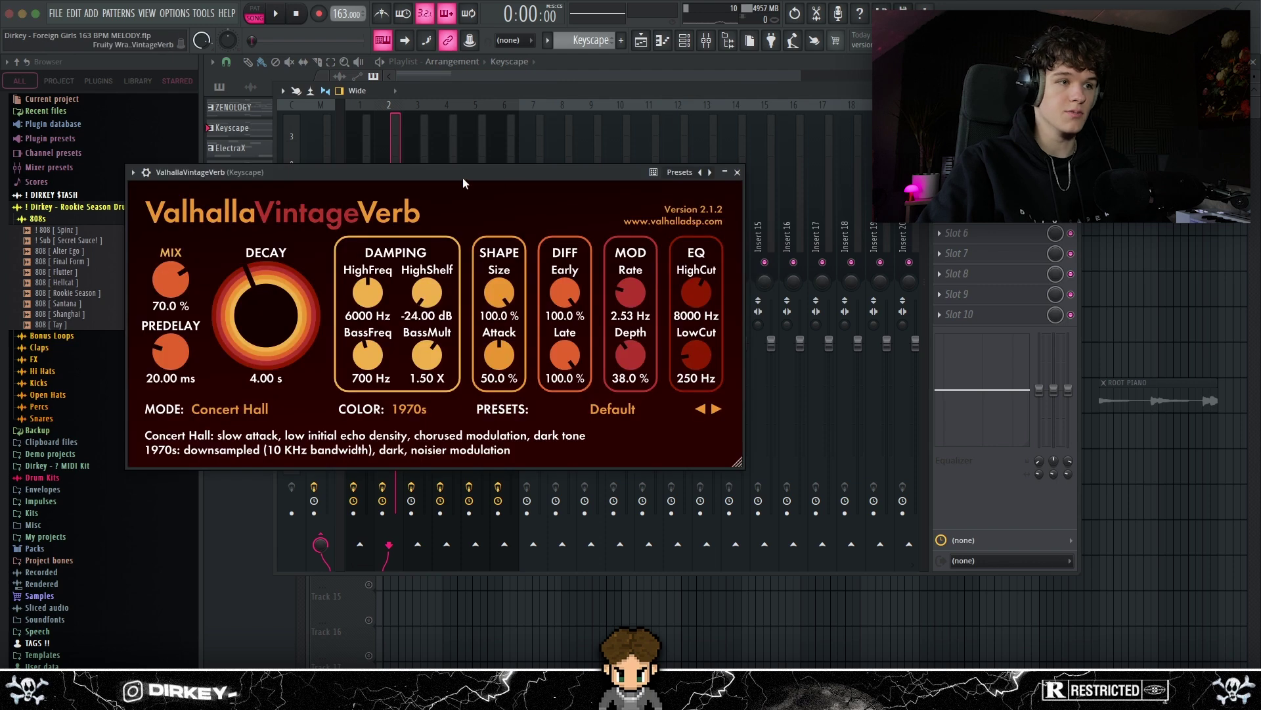
{"action": "left_click_drag", "start_coordinate": [463, 184], "coordinate": [825, 217]}
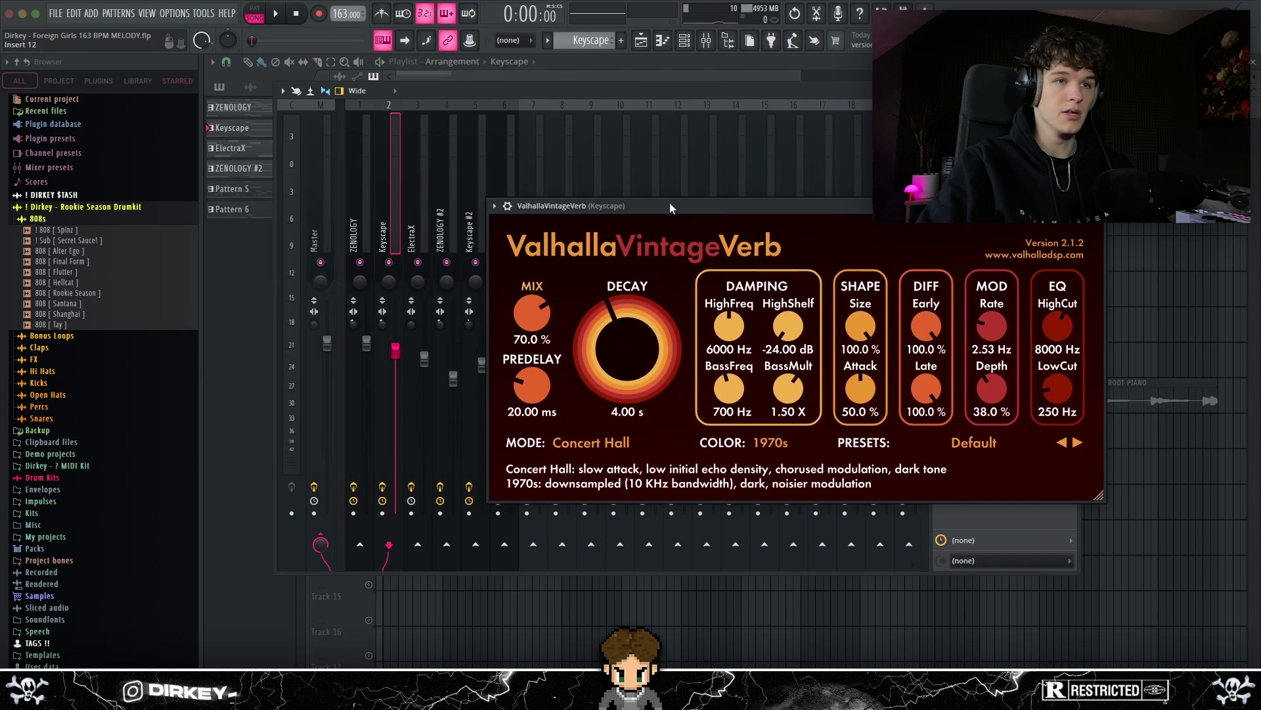
{"action": "left_click_drag", "start_coordinate": [670, 208], "coordinate": [557, 206]}
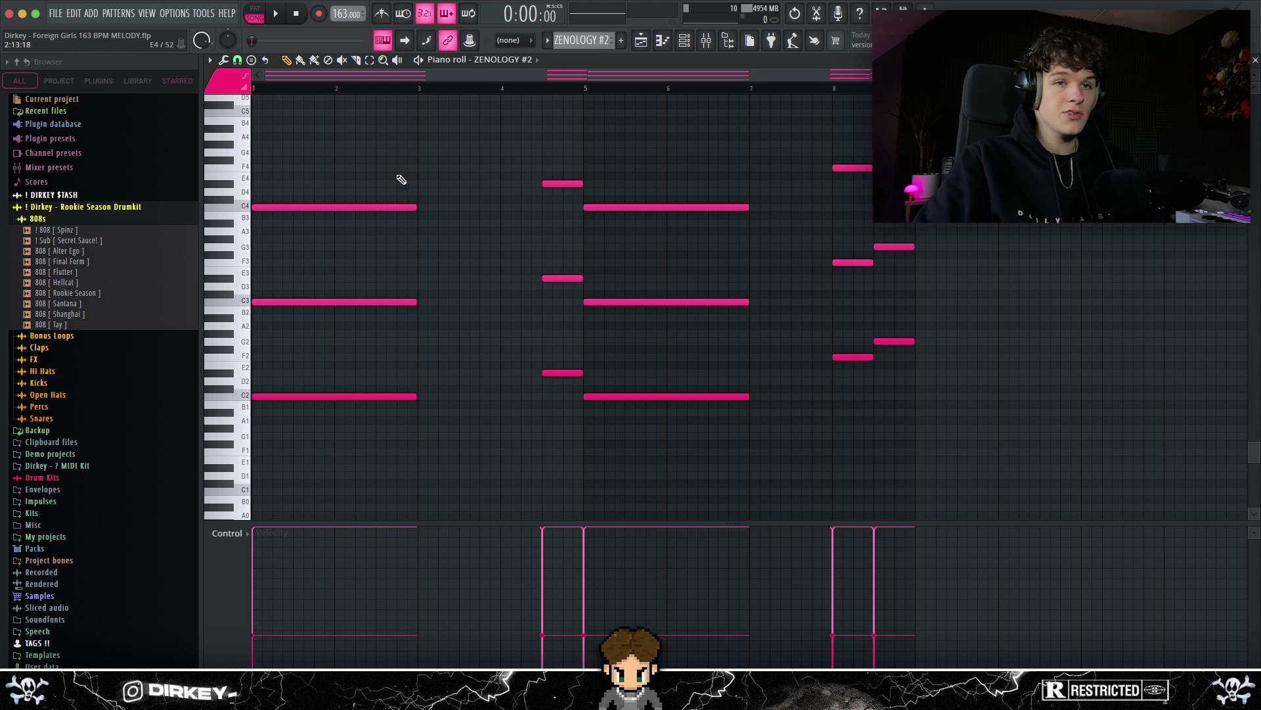
- Marquee-select and deselect the ZENOLOGY #2 brass chord notes, then start playback
{"action": "left_click_drag", "start_coordinate": [342, 133], "coordinate": [753, 219]}
{"action": "left_click_drag", "start_coordinate": [297, 125], "coordinate": [841, 410]}
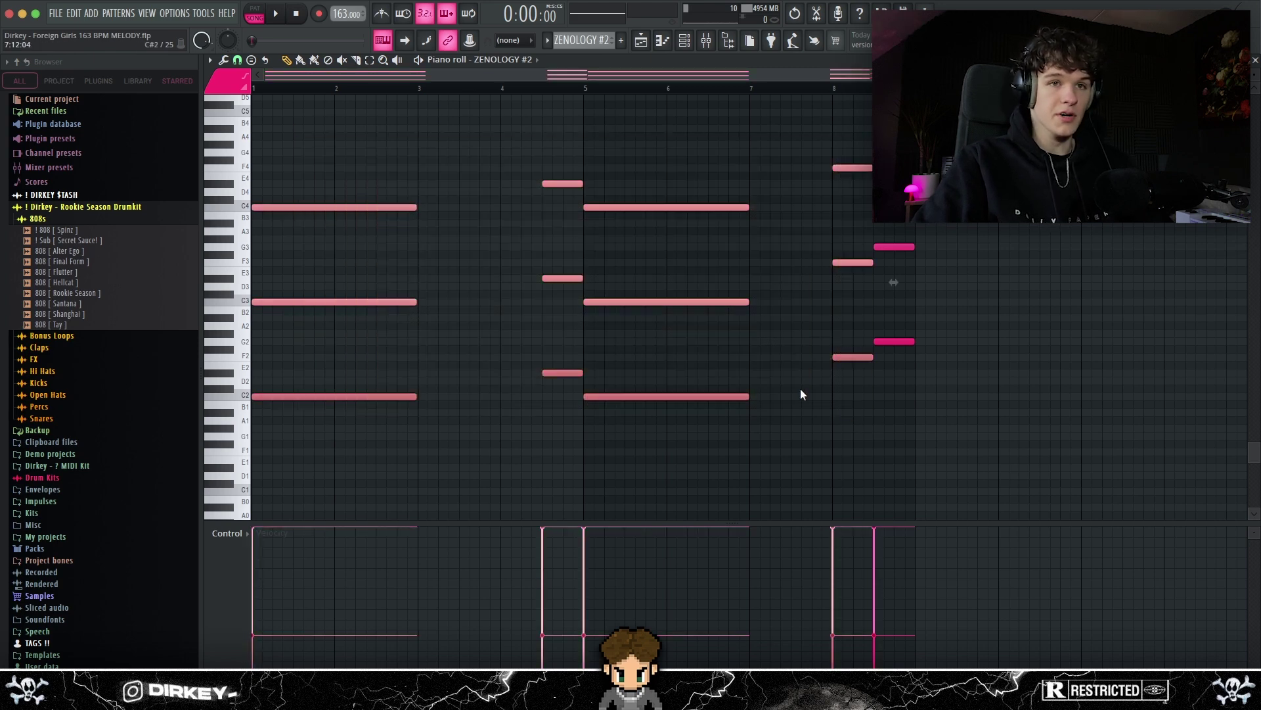
{"action": "left_click", "coordinate": [520, 233], "text": "ctrl"}
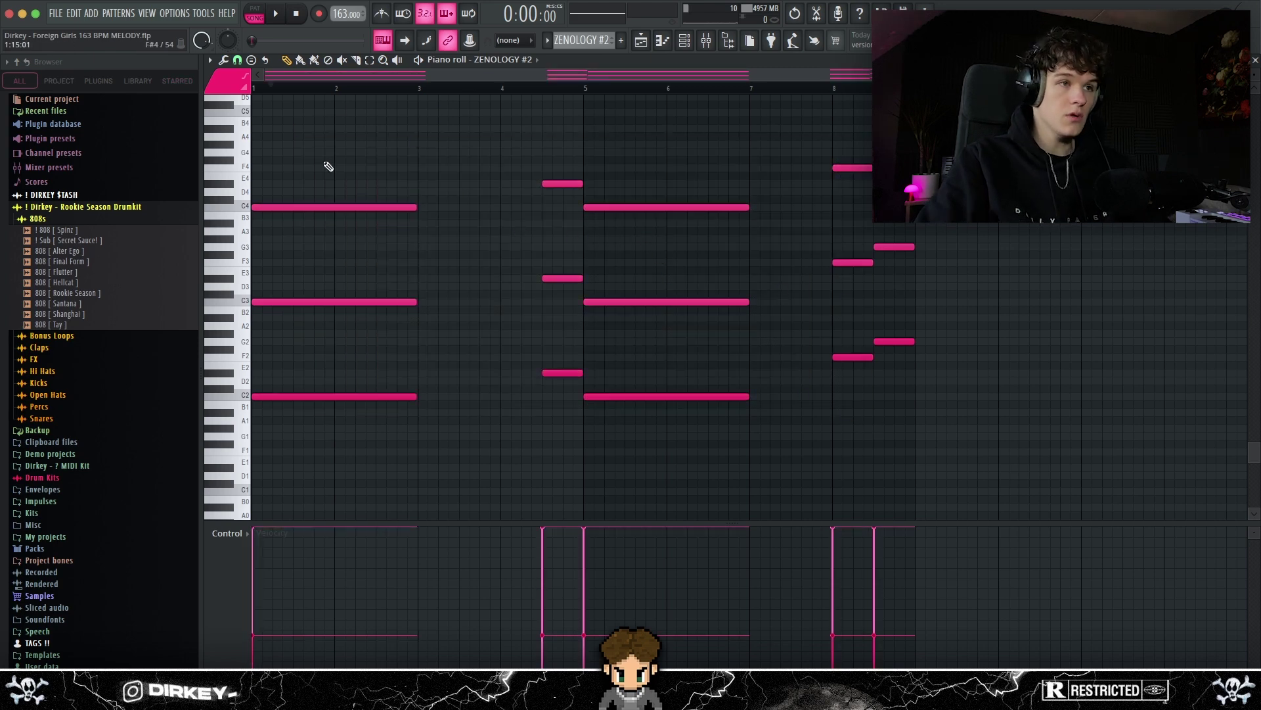
{"action": "left_click_drag", "start_coordinate": [300, 134], "coordinate": [883, 222]}
{"action": "left_click", "coordinate": [644, 193], "text": "ctrl"}
{"action": "key", "text": "space"}
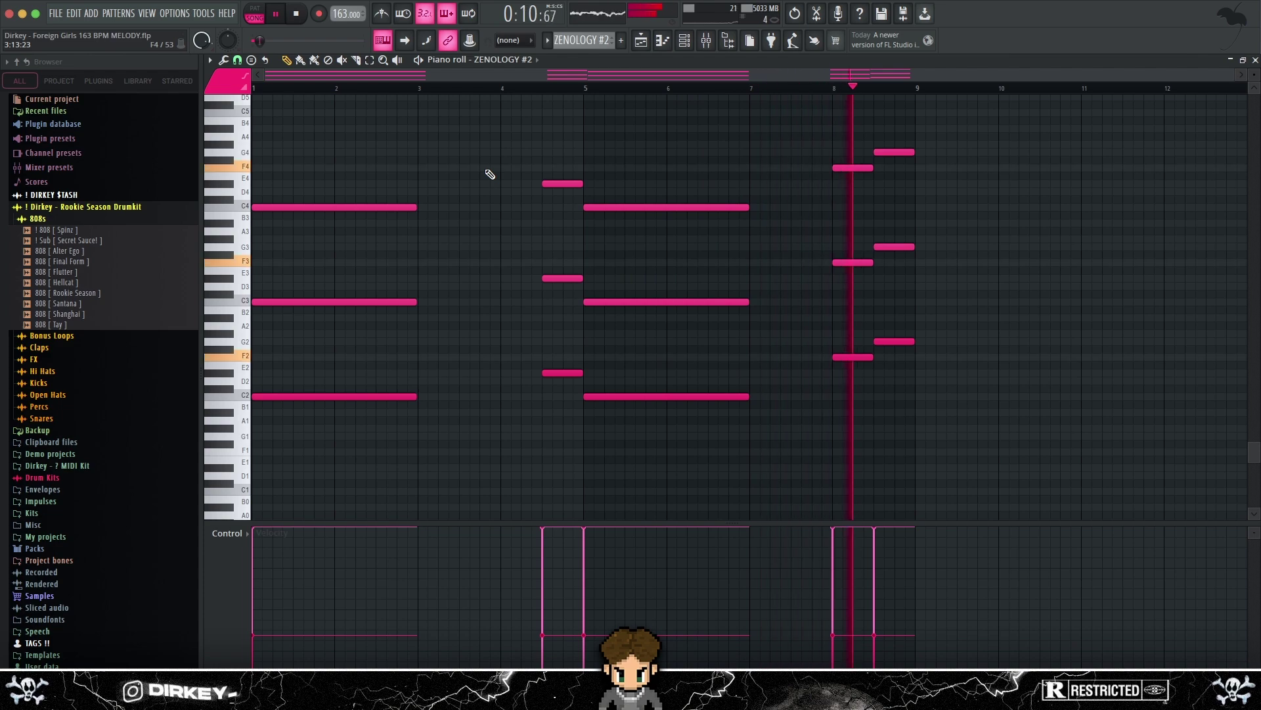
- Stop playback and open ZENOLOGY #2's Fruity parametric EQ 2, then its ValhallaVintageVerb
{"action": "key", "text": "space"}
{"action": "key", "text": "F9"}
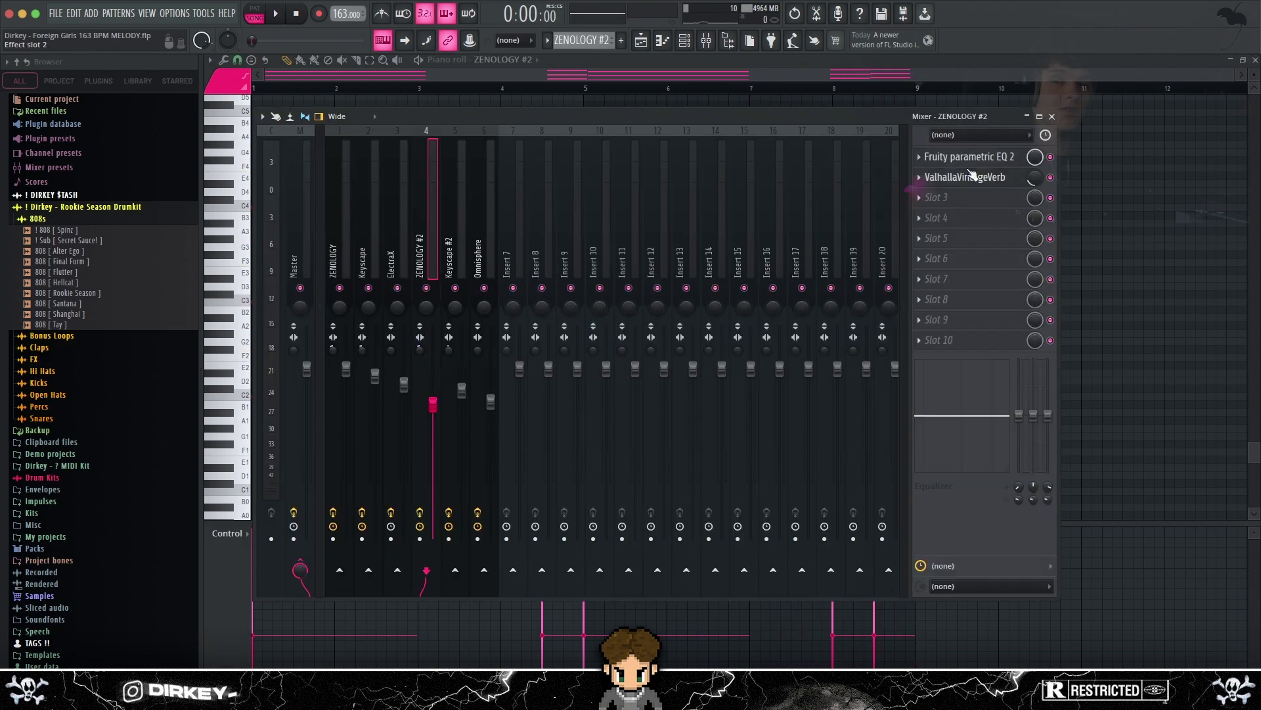
{"action": "left_click", "coordinate": [965, 156]}
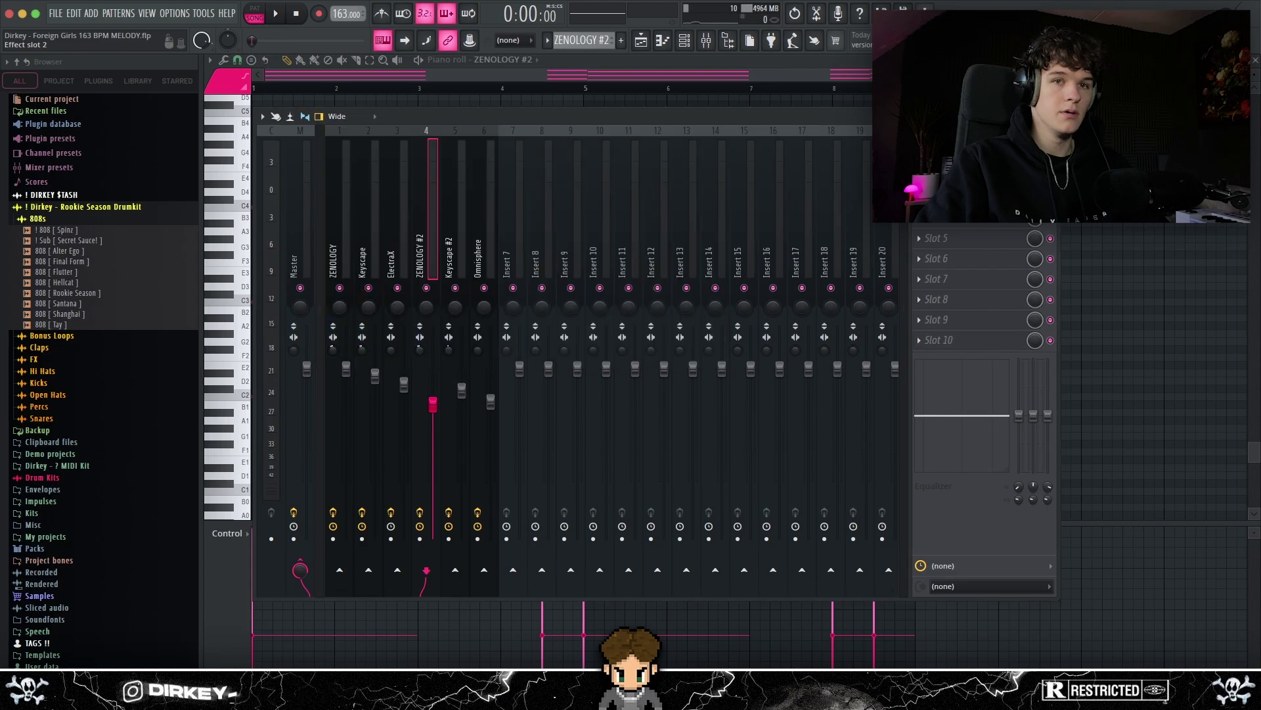
{"action": "left_click", "coordinate": [939, 177]}
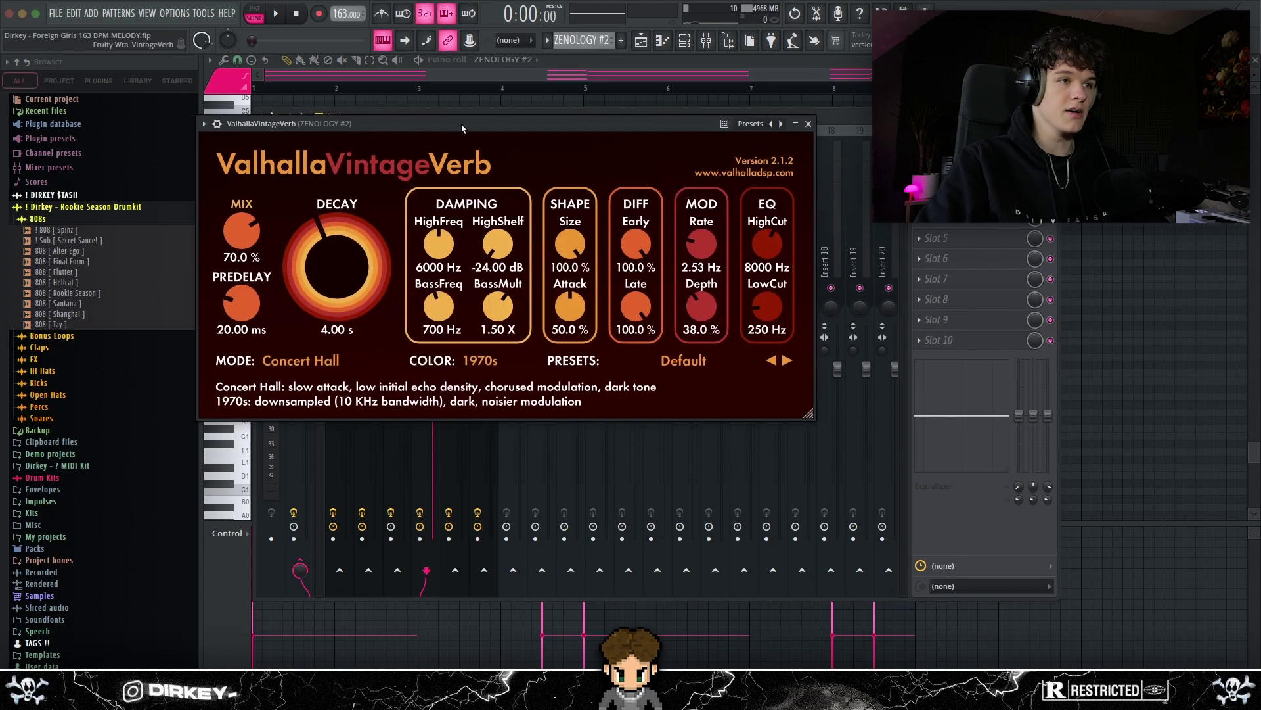
{"action": "left_click_drag", "start_coordinate": [462, 123], "coordinate": [526, 117]}
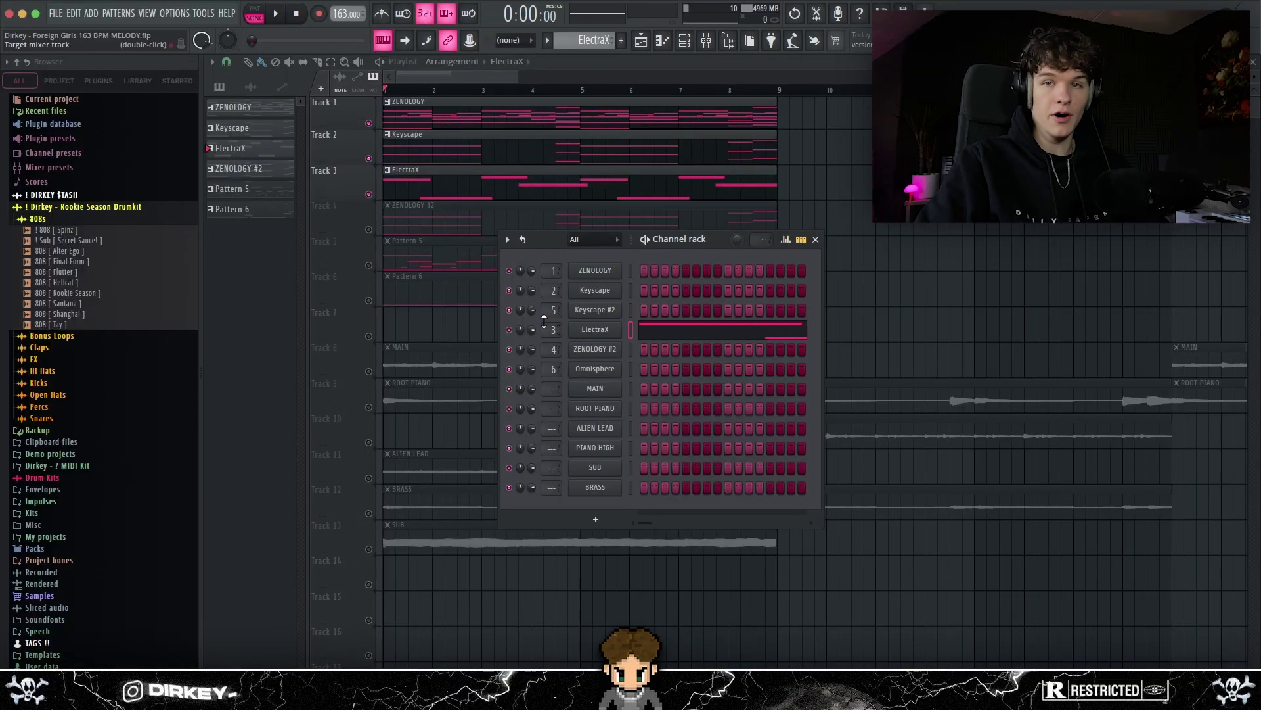
- Open the ElectraX synth, move it aside, then play its melody in the piano roll
{"action": "left_click", "coordinate": [594, 332]}
{"action": "left_click_drag", "start_coordinate": [278, 109], "coordinate": [336, 165]}
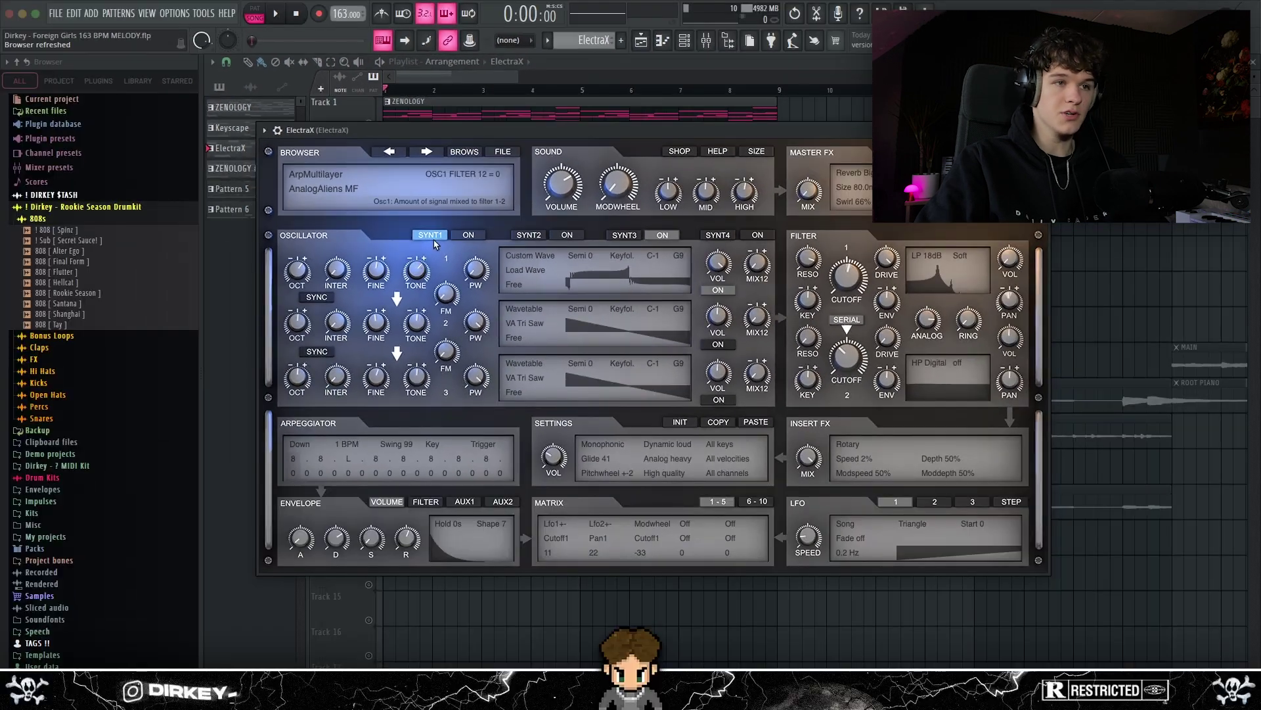
{"action": "key", "text": "F7"}
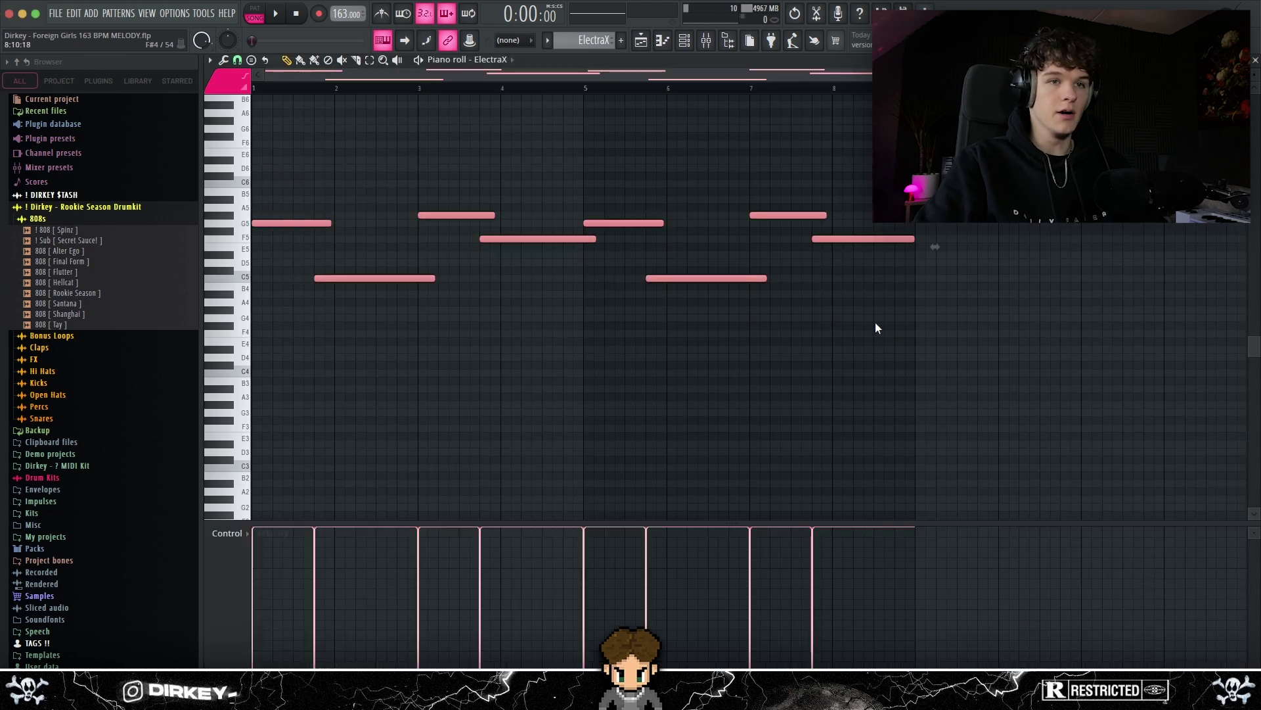
{"action": "left_click", "coordinate": [337, 242], "text": "super"}
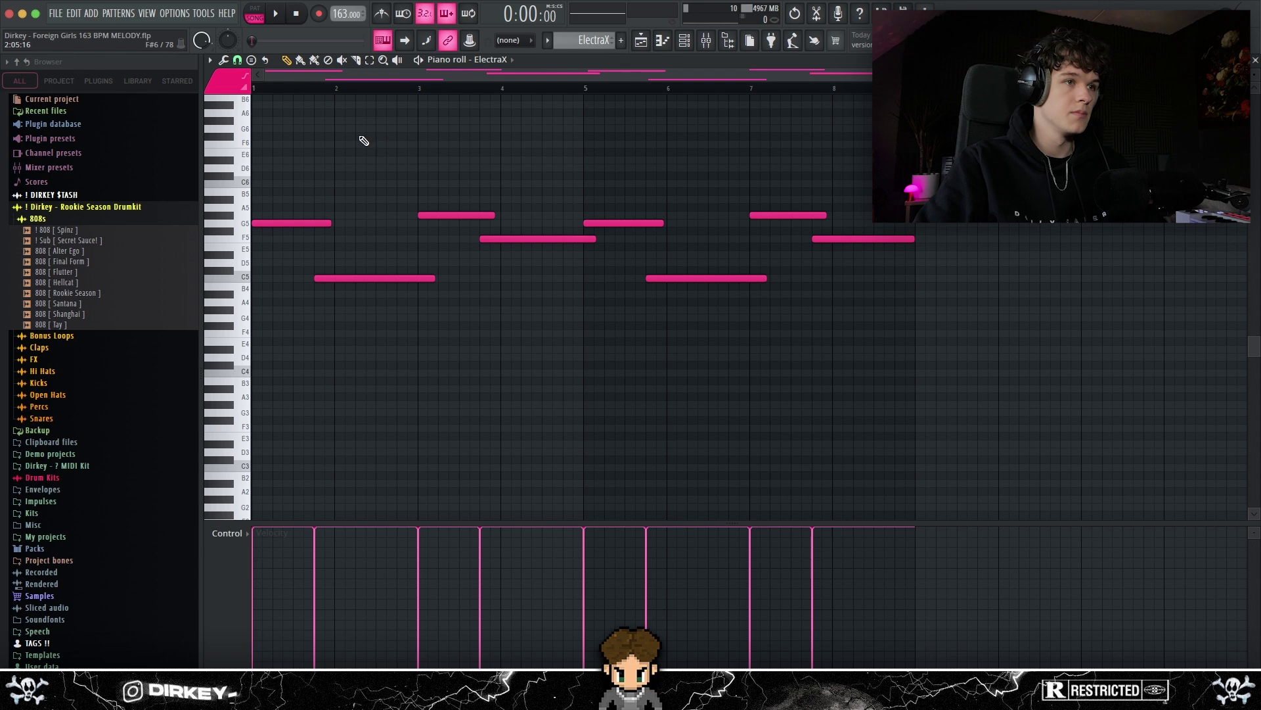
{"action": "key", "text": "space"}
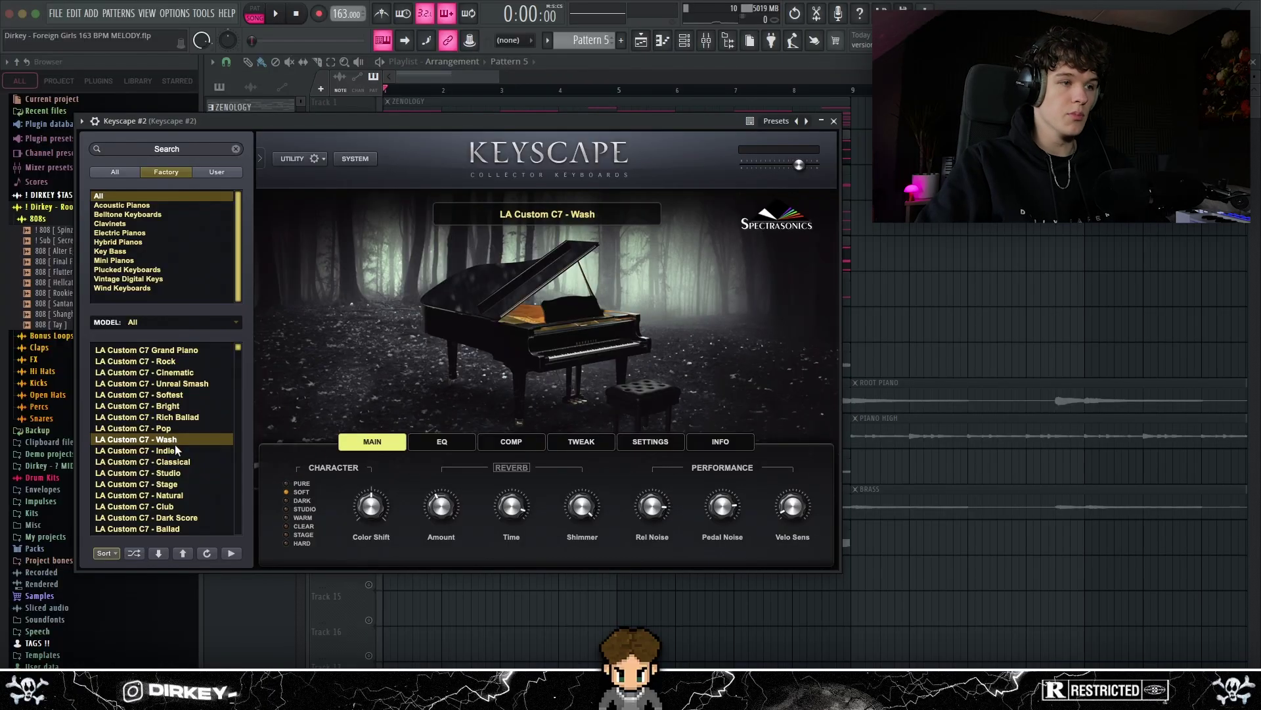
- Open Pattern 5 from the playlist and play the Keyscape #2 high piano pattern through
{"action": "left_click_drag", "start_coordinate": [318, 124], "coordinate": [463, 114]}
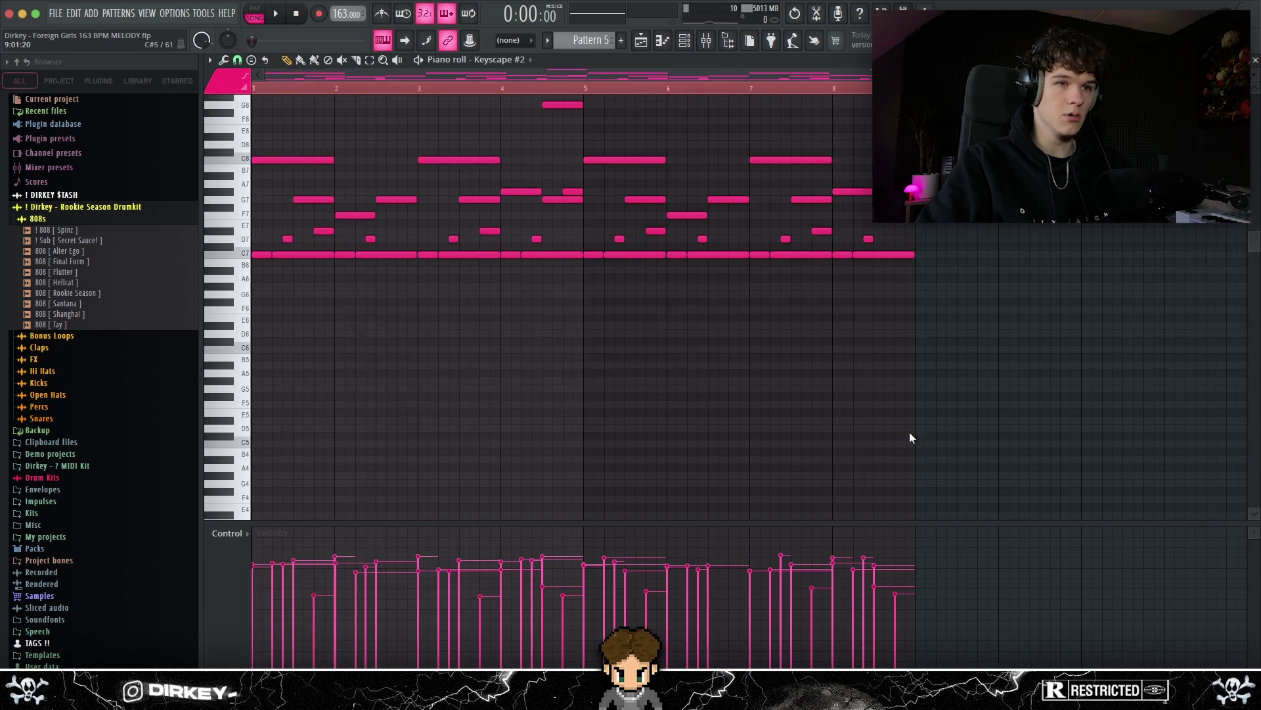
{"action": "scroll", "coordinate": [911, 436], "scroll_direction": "up", "scroll_amount": 5}
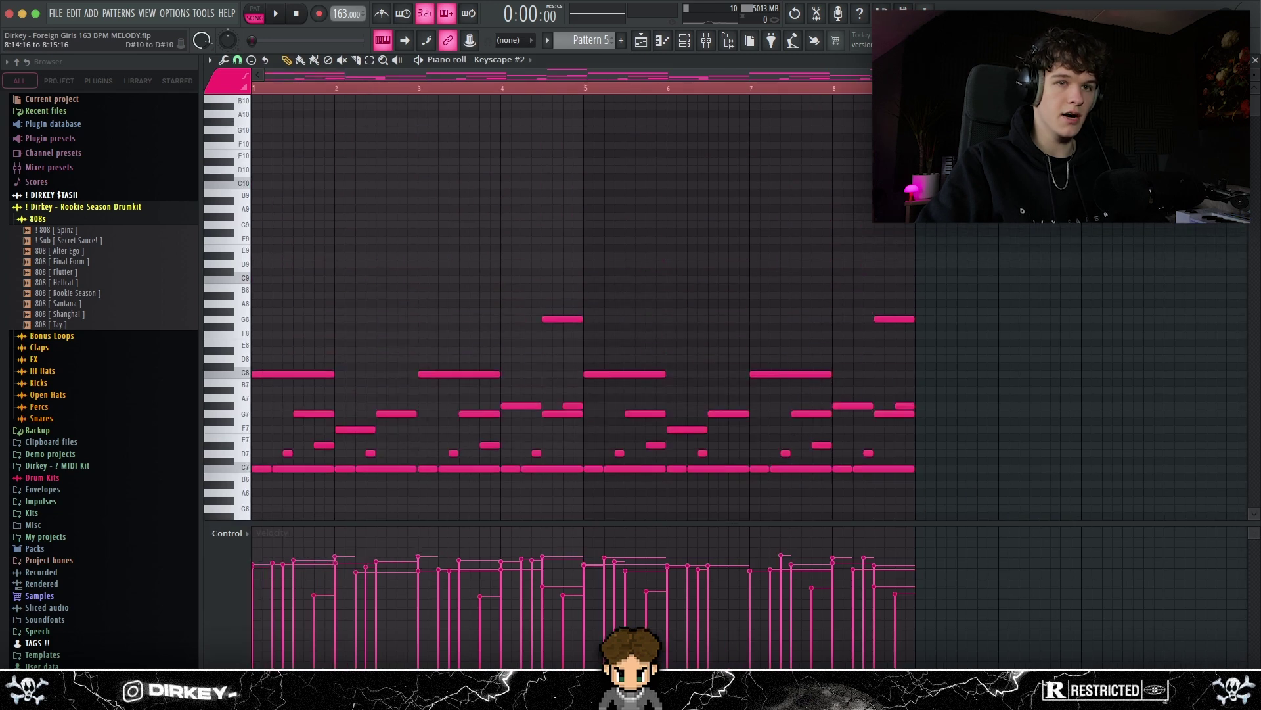
{"action": "scroll", "coordinate": [242, 296], "scroll_direction": "down", "scroll_amount": 2}
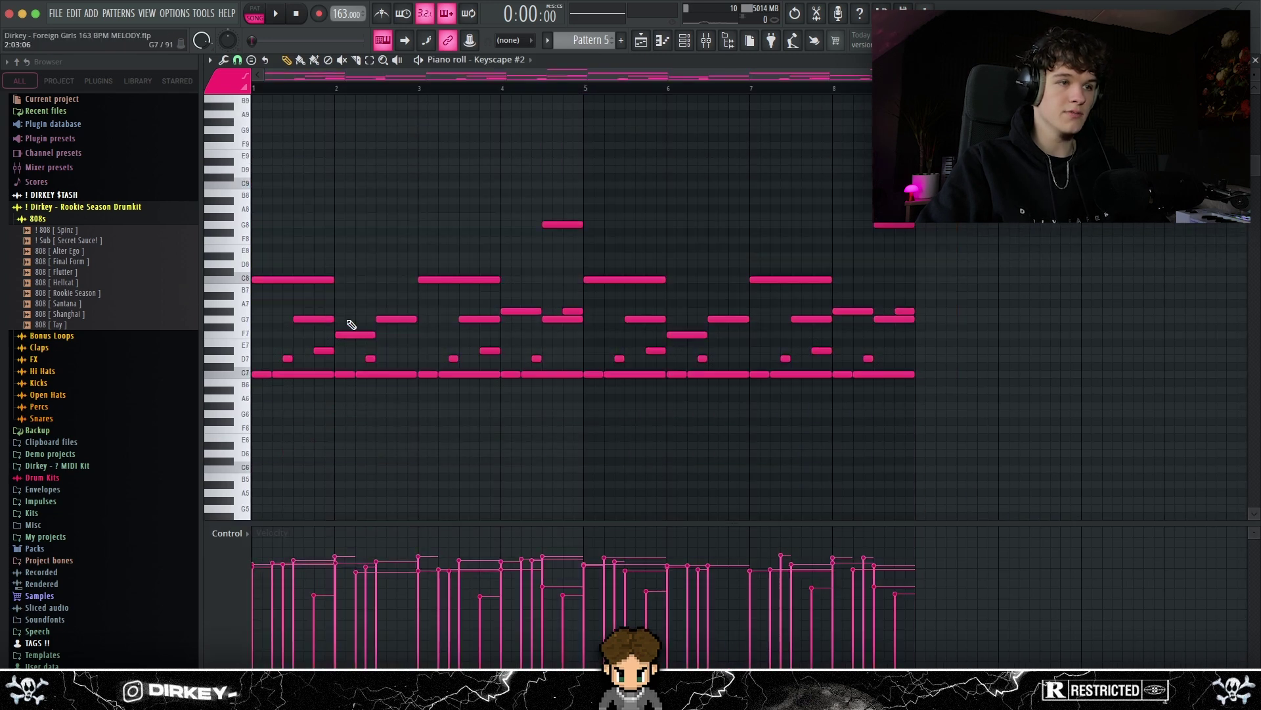
{"action": "key", "text": "F5"}
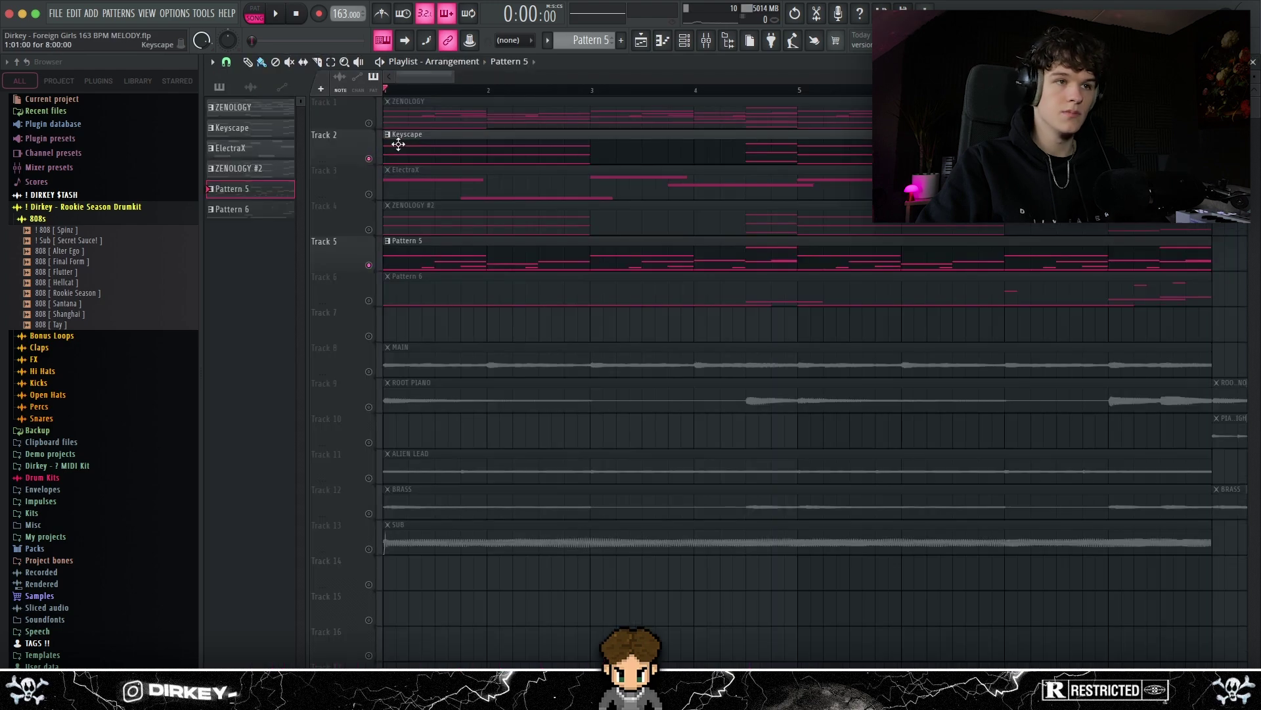
{"action": "double_click", "coordinate": [471, 256]}
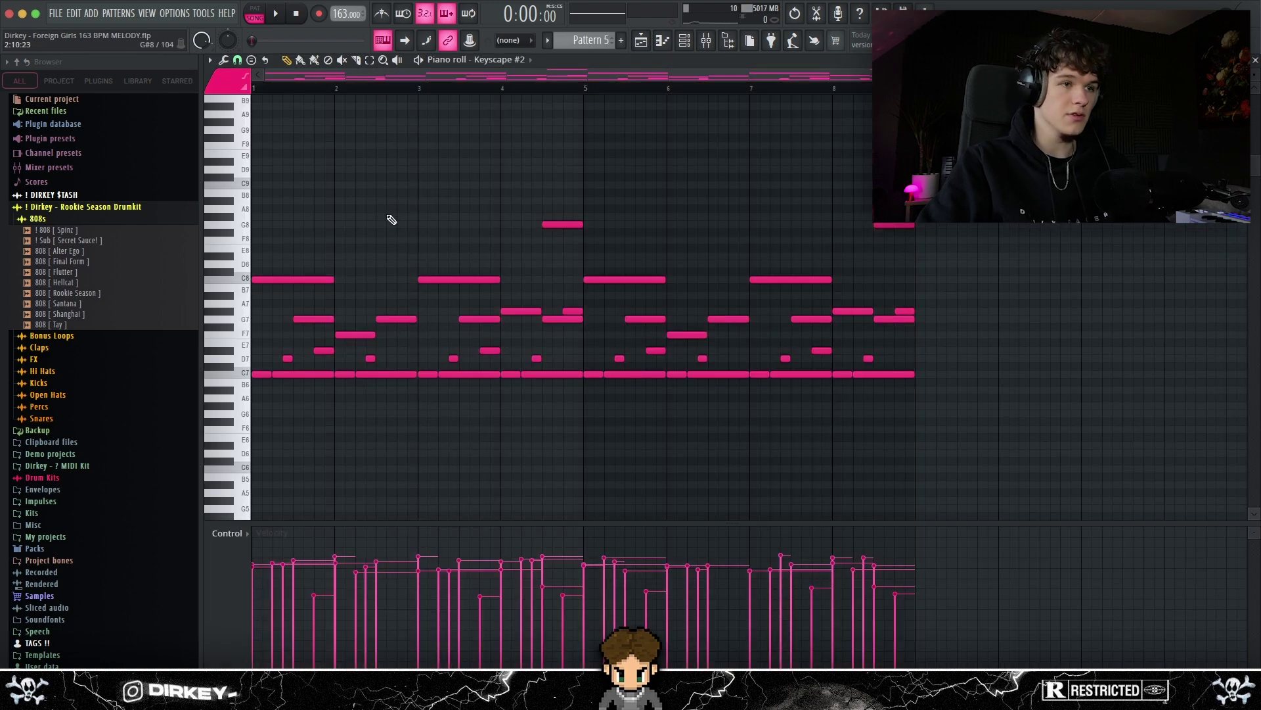
{"action": "key", "text": "space"}
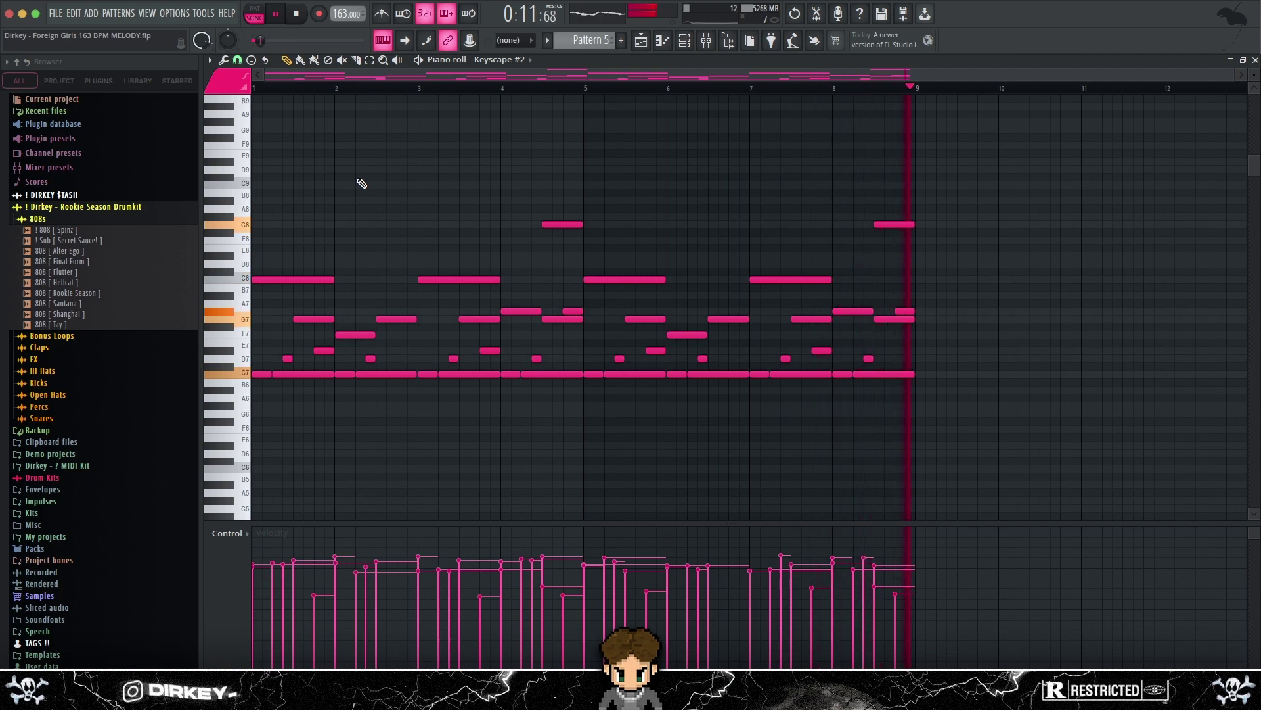
{"action": "key", "text": "space"}
{"action": "left_click_drag", "start_coordinate": [979, 175], "coordinate": [260, 396]}
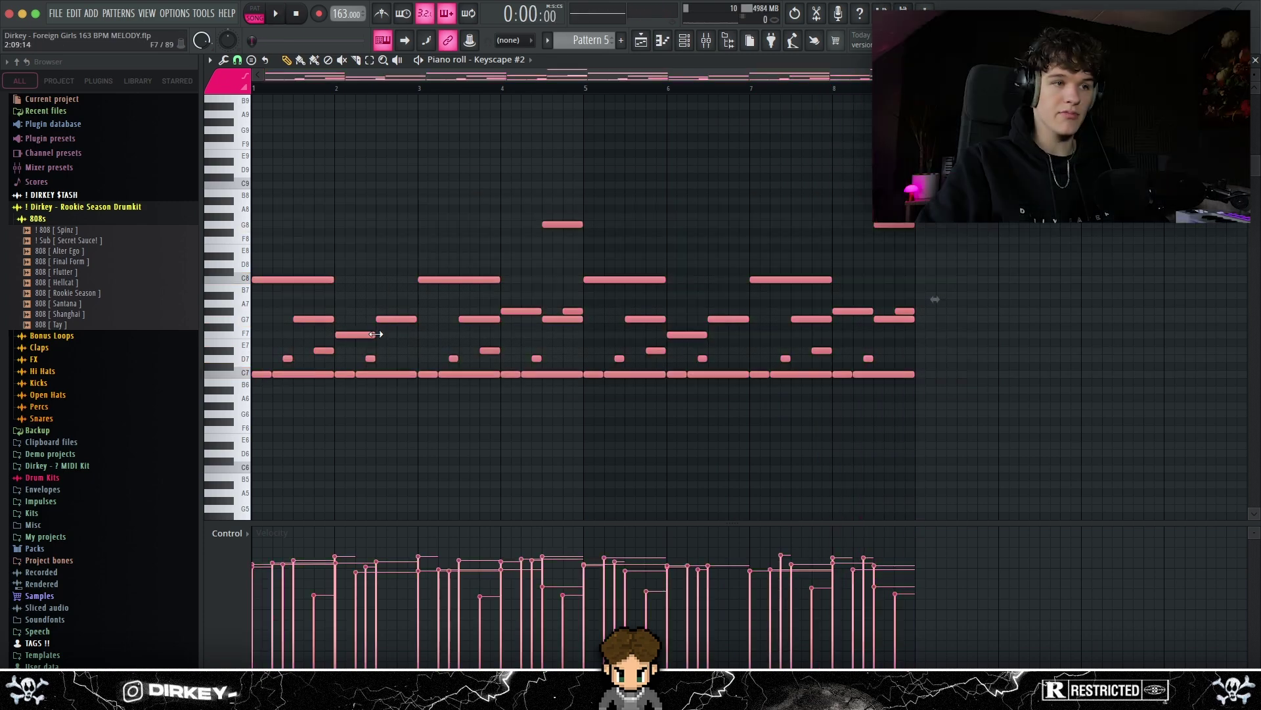
{"action": "left_click", "coordinate": [500, 296], "text": "ctrl"}
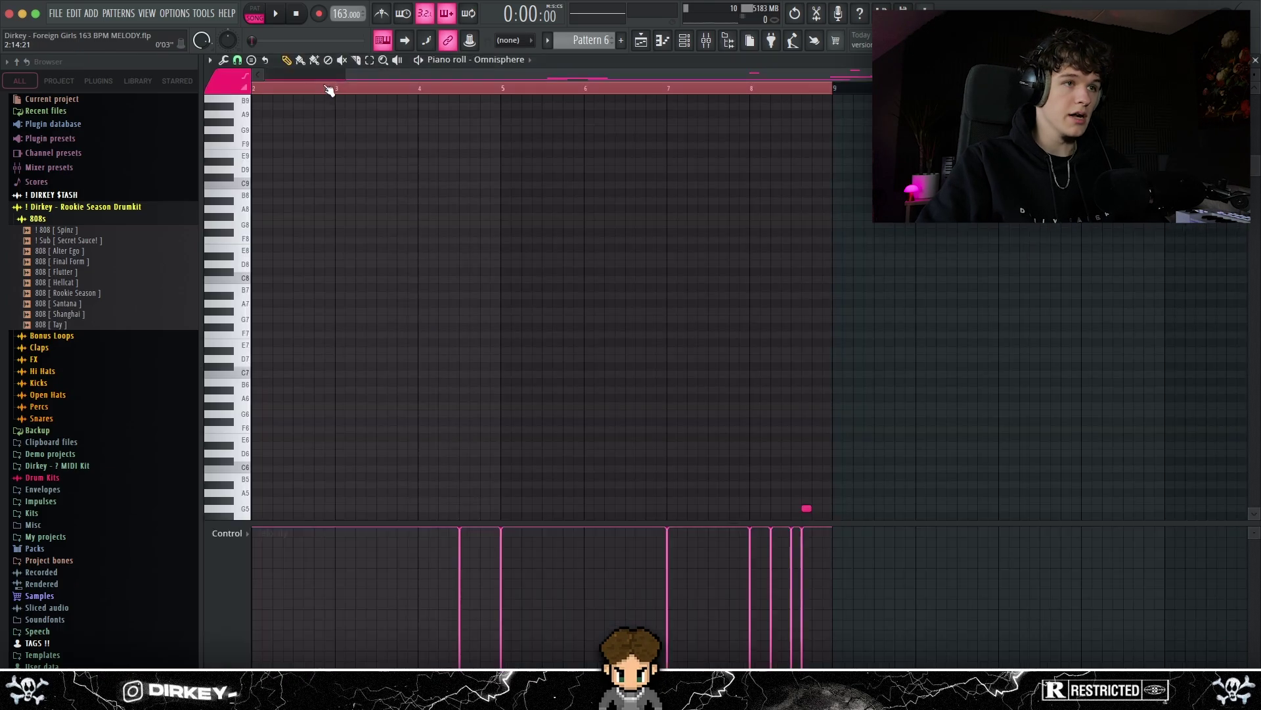
- Select the two high bass notes near bar 8, play Pattern 6, then return to the playlist
{"action": "scroll", "coordinate": [394, 220], "scroll_direction": "down", "scroll_amount": 6}
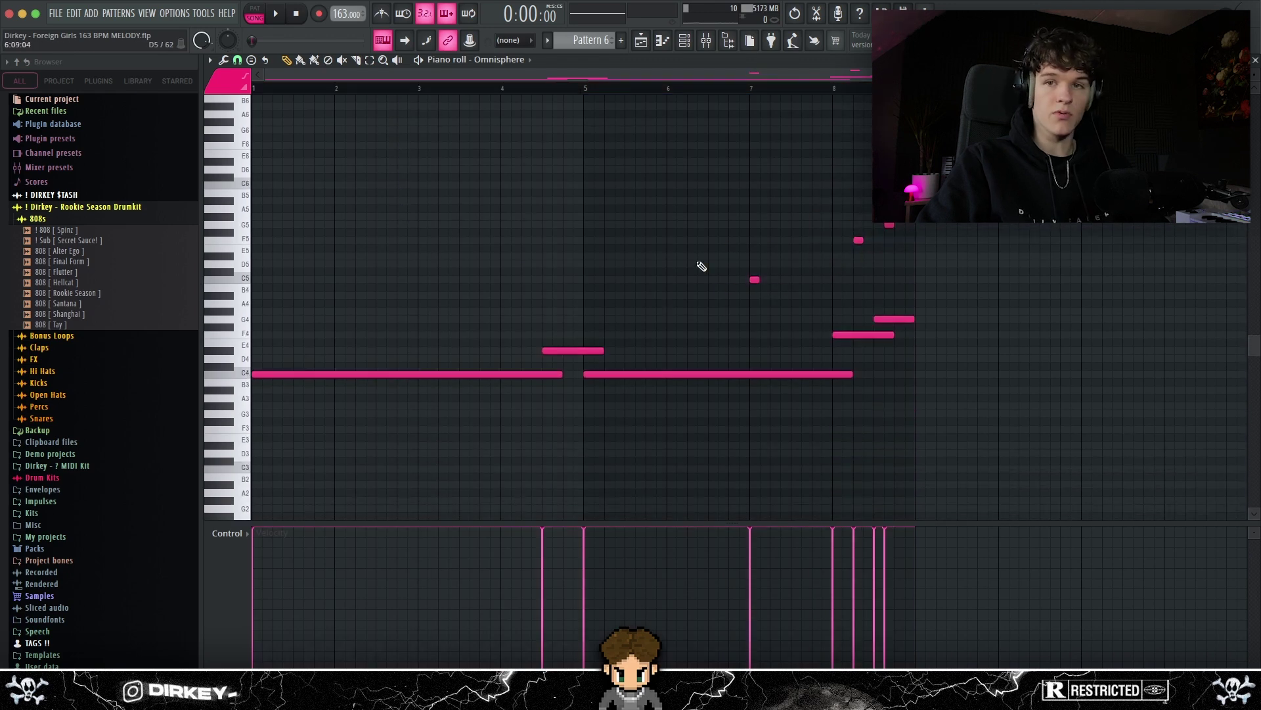
{"action": "left_click_drag", "start_coordinate": [807, 214], "coordinate": [913, 244]}
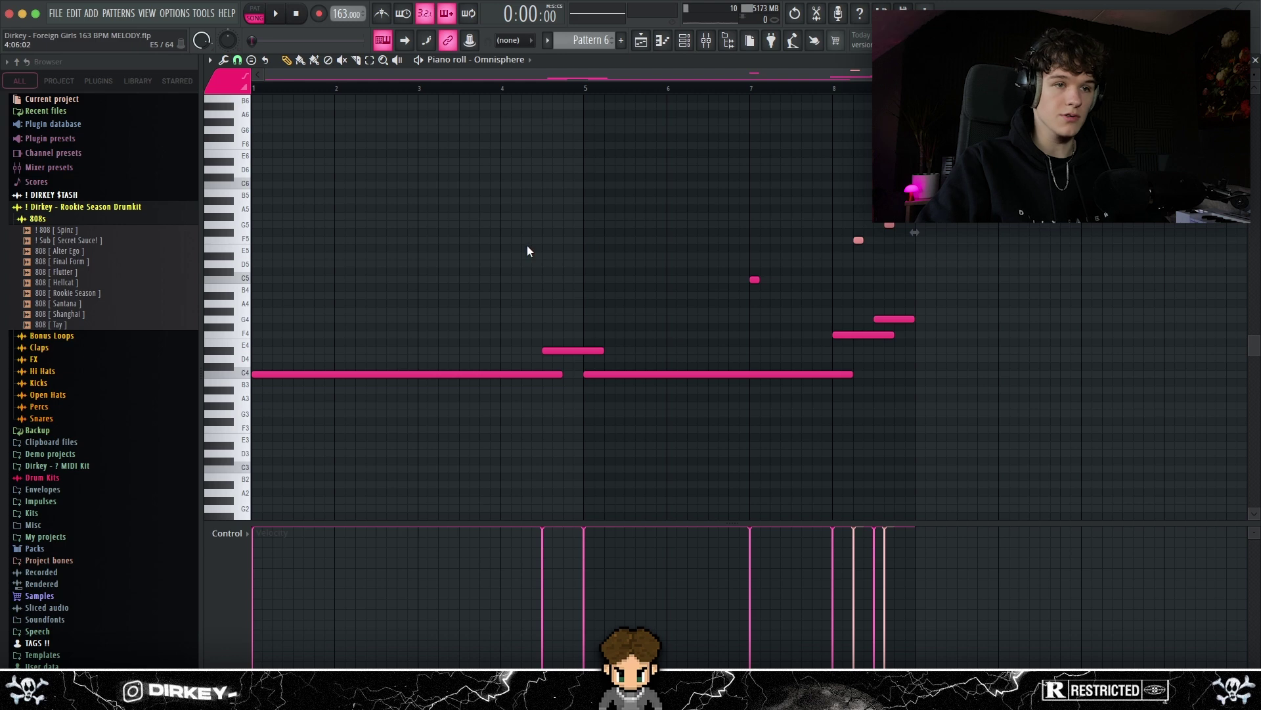
{"action": "key", "text": "space"}
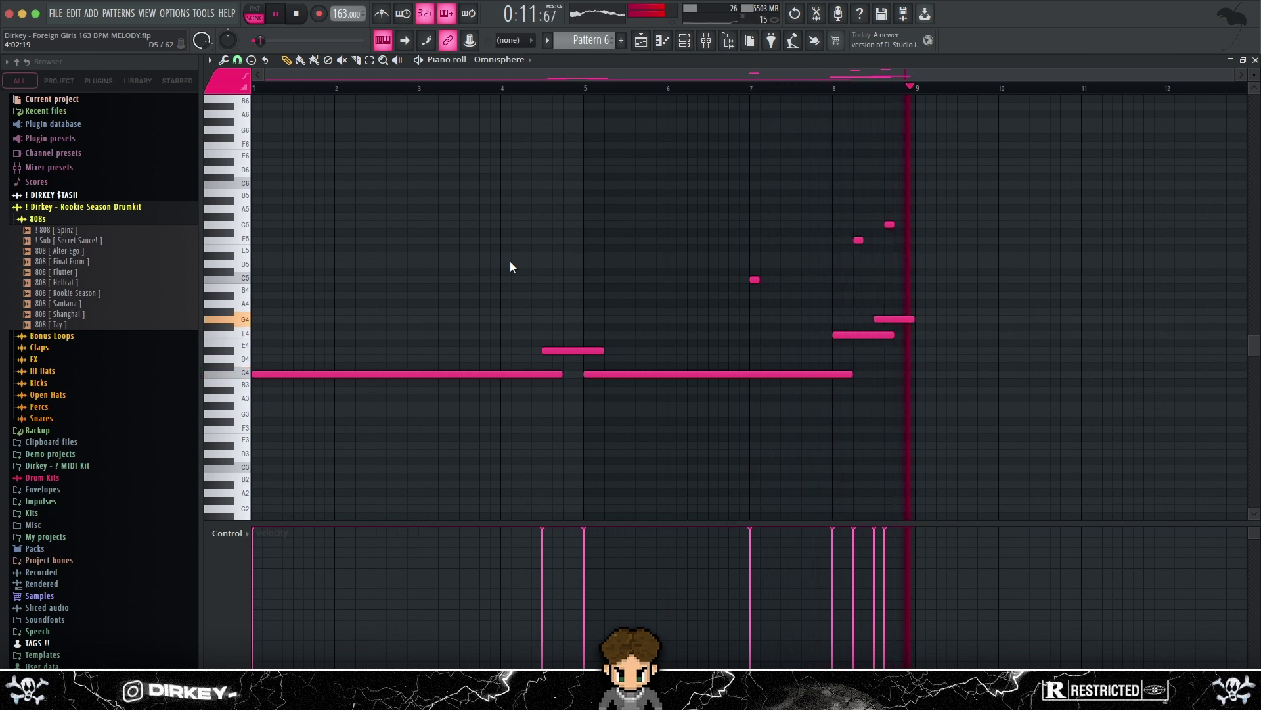
{"action": "key", "text": "space"}
{"action": "key", "text": "Escape"}
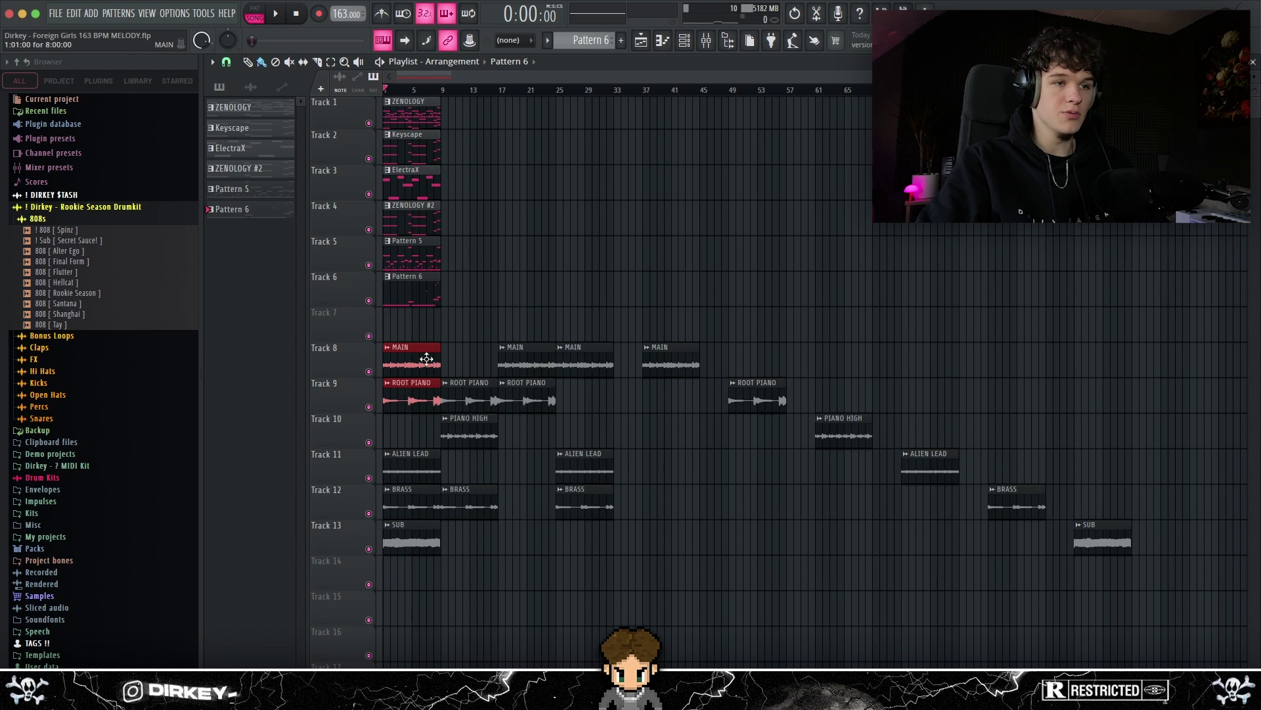
- Select the melody clips up to bar 33, then browse the drumkit's Claps, FX, Hi Hats, Open Hats, Percs and 808s folders
{"action": "left_click_drag", "start_coordinate": [396, 307], "coordinate": [588, 549]}
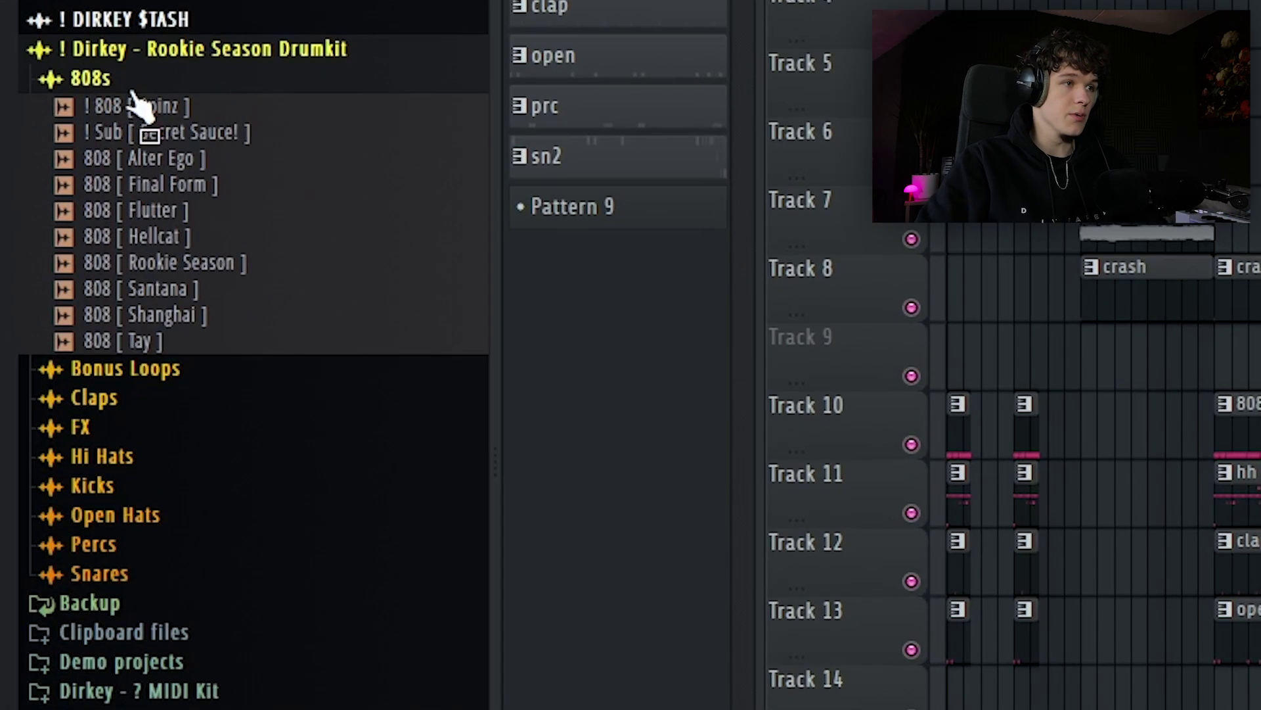
{"action": "left_click", "coordinate": [145, 371]}
{"action": "left_click", "coordinate": [112, 445]}
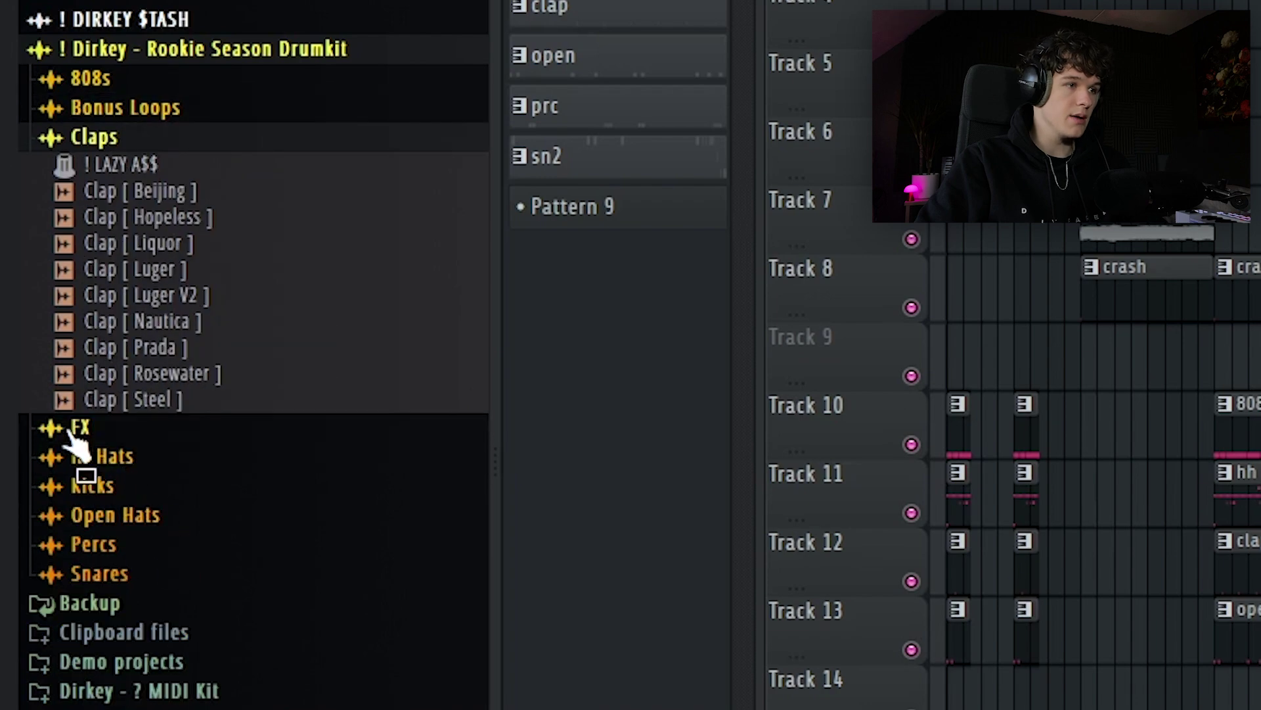
{"action": "left_click", "coordinate": [72, 429]}
{"action": "left_click", "coordinate": [98, 429]}
{"action": "left_click", "coordinate": [95, 356]}
{"action": "left_click", "coordinate": [115, 436]}
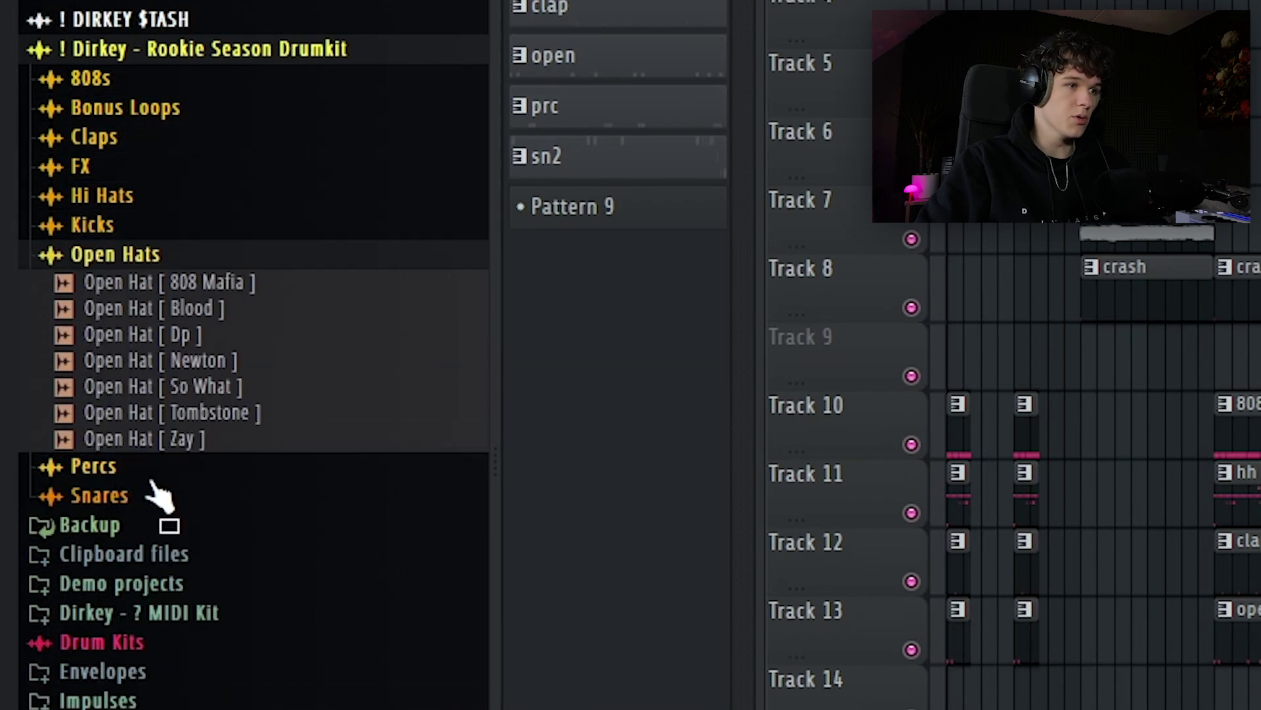
{"action": "left_click", "coordinate": [111, 468]}
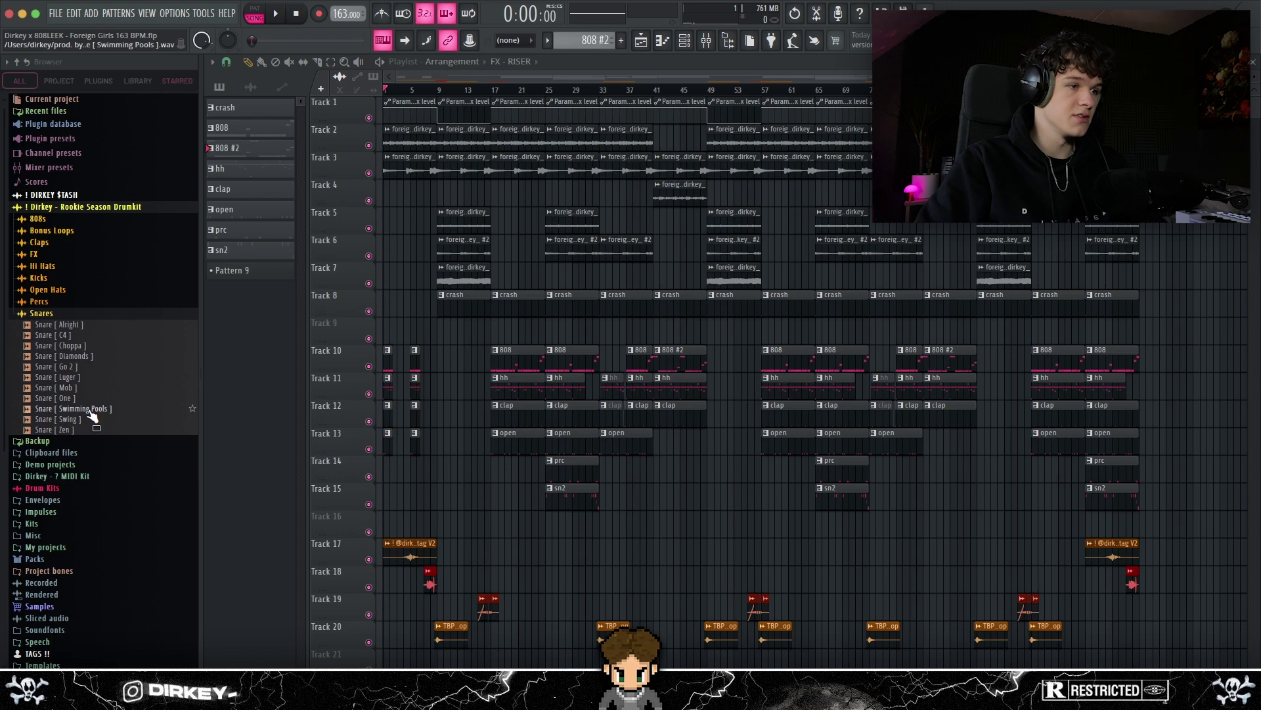
{"action": "left_click", "coordinate": [92, 80]}
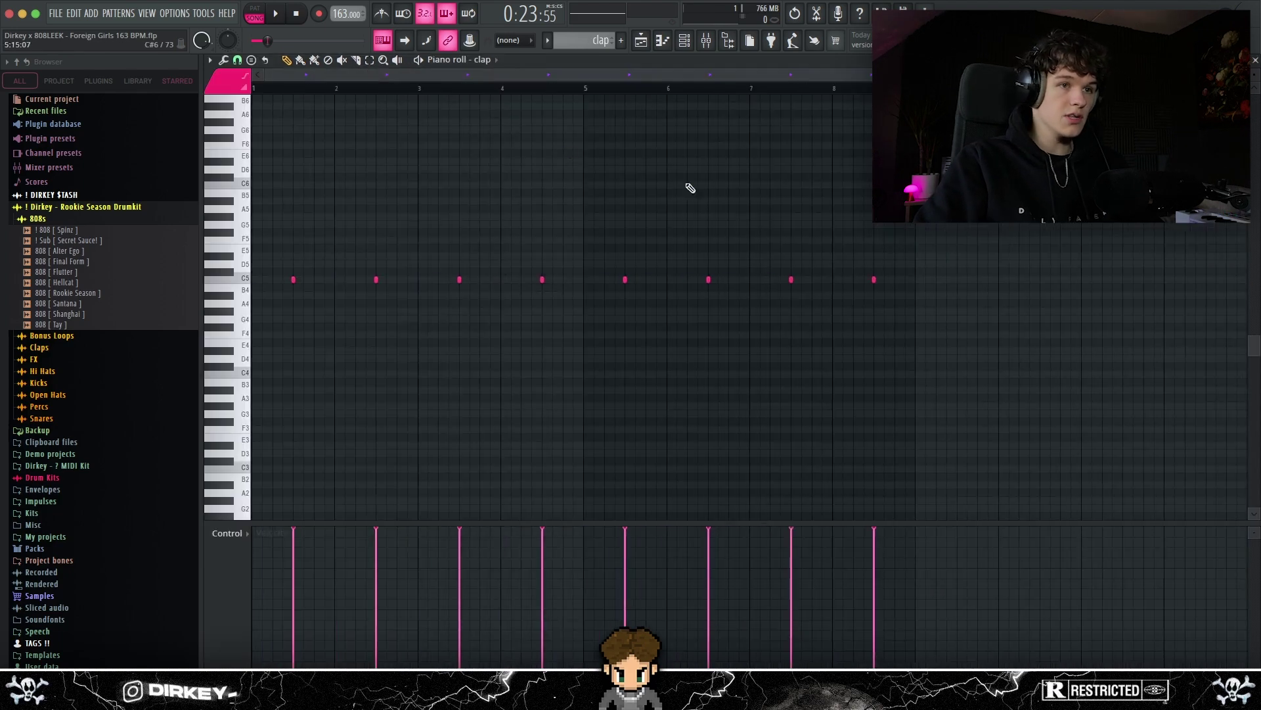
- Open the hh pattern's notes, play it and enlarge the note rows
{"action": "key", "text": "F7"}
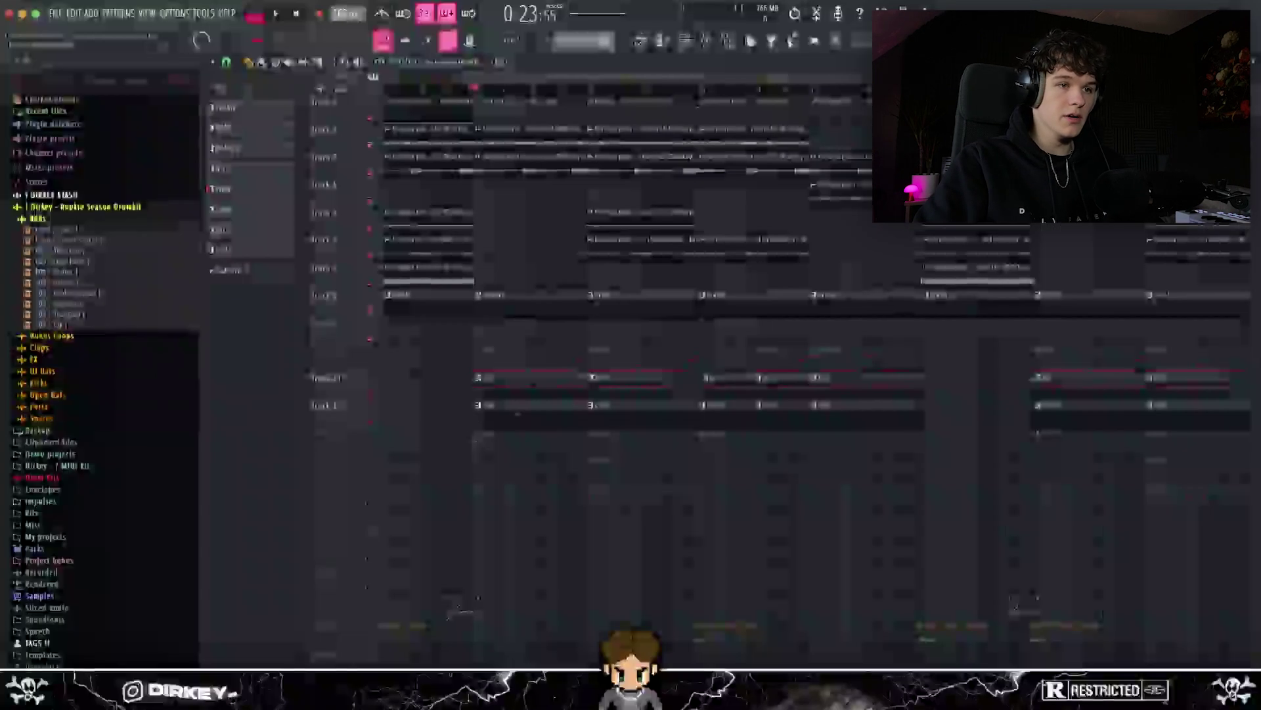
{"action": "double_click", "coordinate": [519, 271]}
{"action": "scroll", "coordinate": [431, 94], "scroll_direction": "left", "scroll_amount": 2}
{"action": "scroll", "coordinate": [431, 94], "scroll_direction": "left", "scroll_amount": 2}
{"action": "left_click_drag", "start_coordinate": [294, 293], "coordinate": [887, 335]}
{"action": "left_click", "coordinate": [474, 223], "text": "super"}
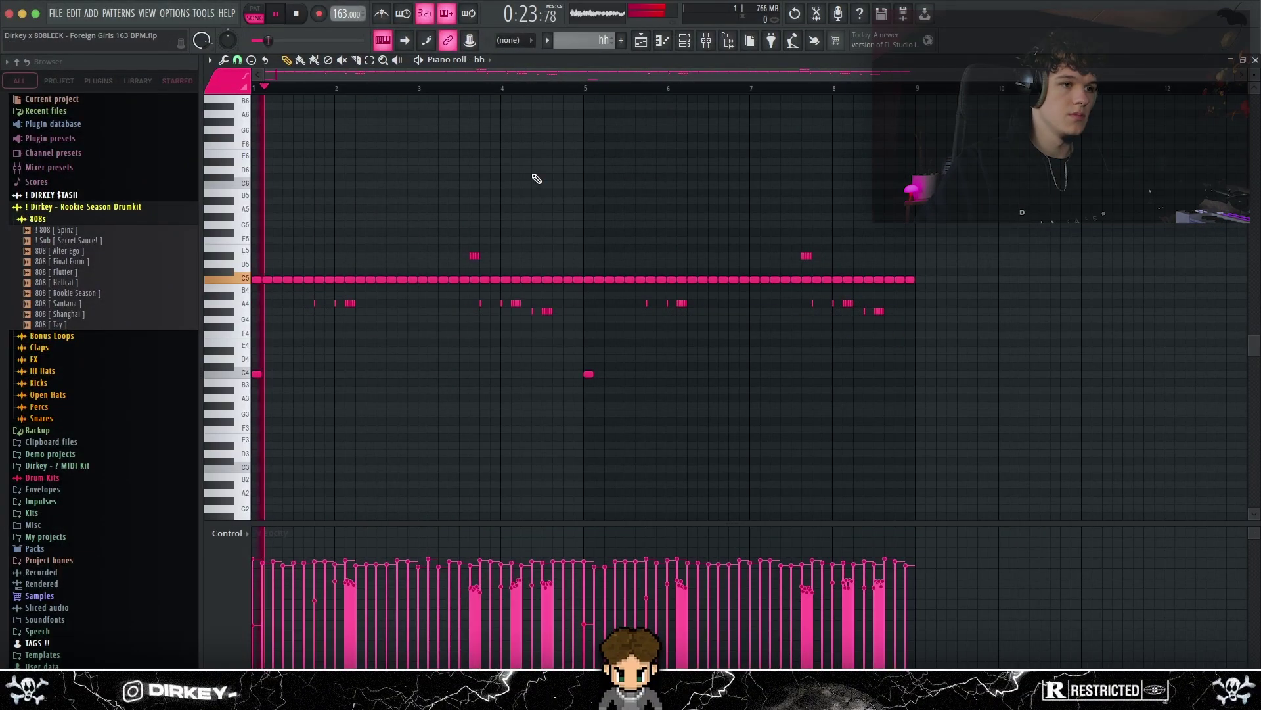
{"action": "key", "text": "space"}
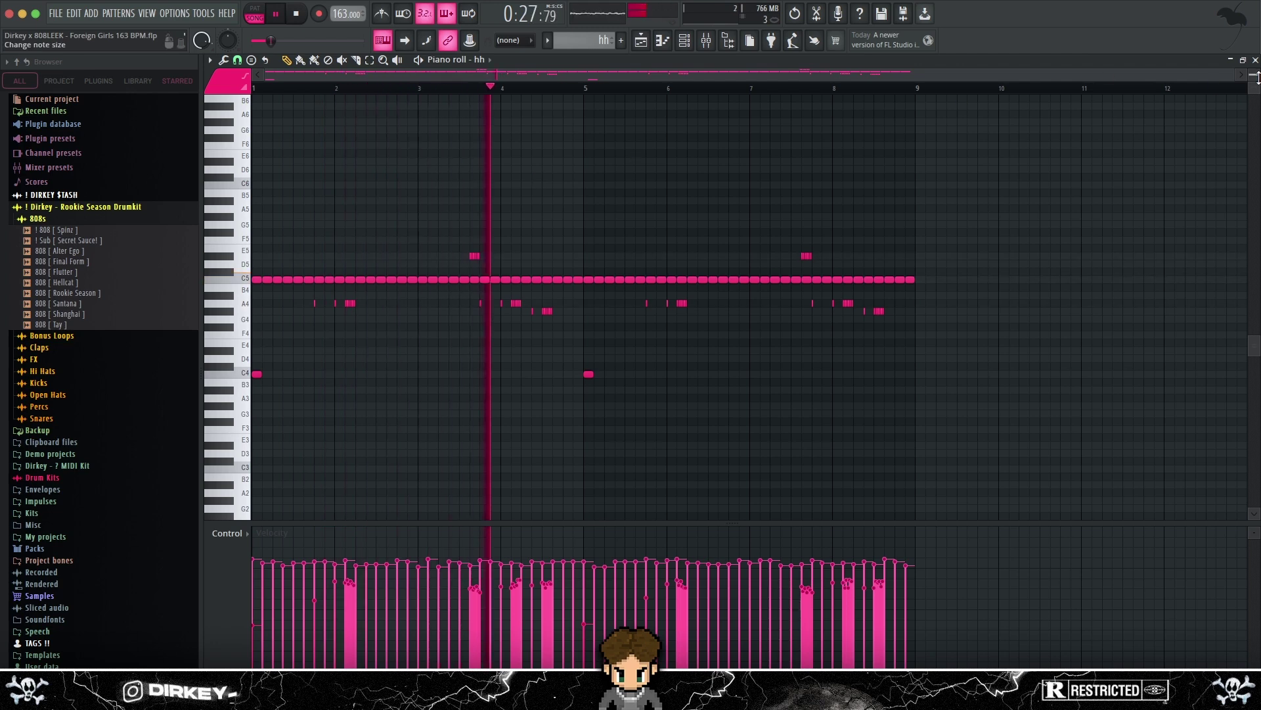
{"action": "left_click_drag", "start_coordinate": [1255, 74], "coordinate": [1255, 67]}
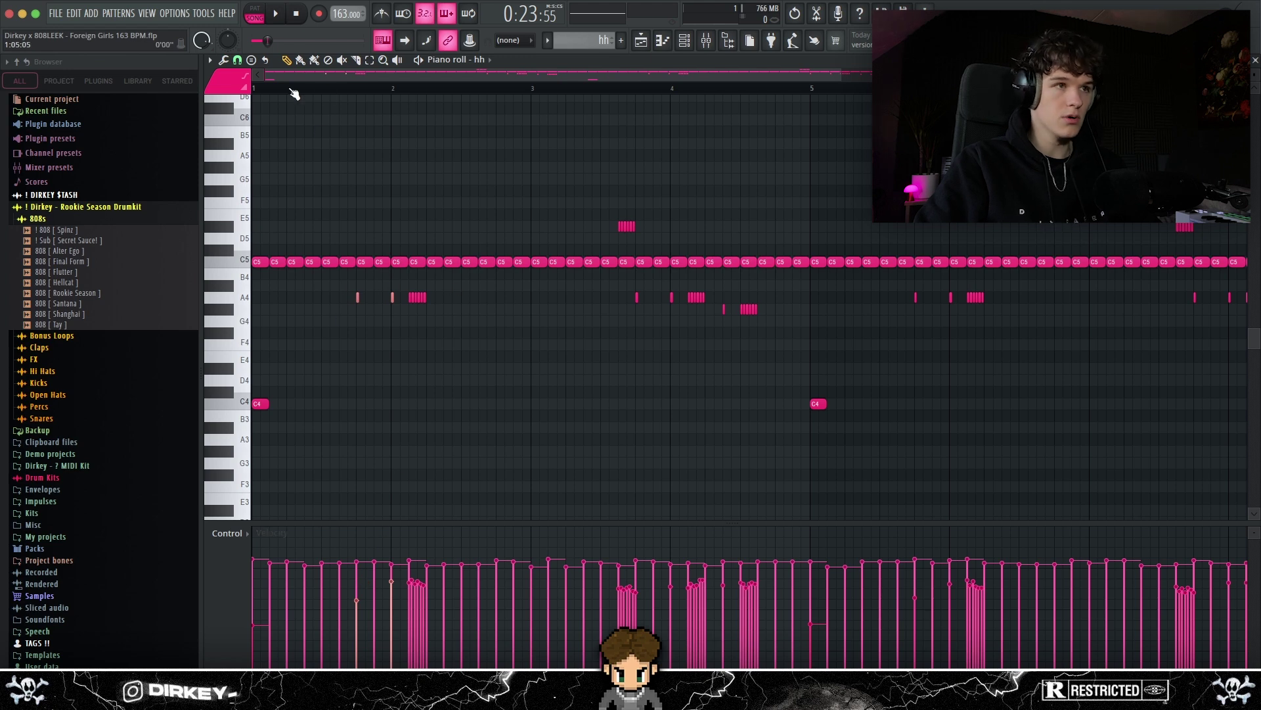
- Delete the two single A4 hi-hats and replay the pattern
{"action": "key", "text": "Delete"}
{"action": "key", "text": "space"}
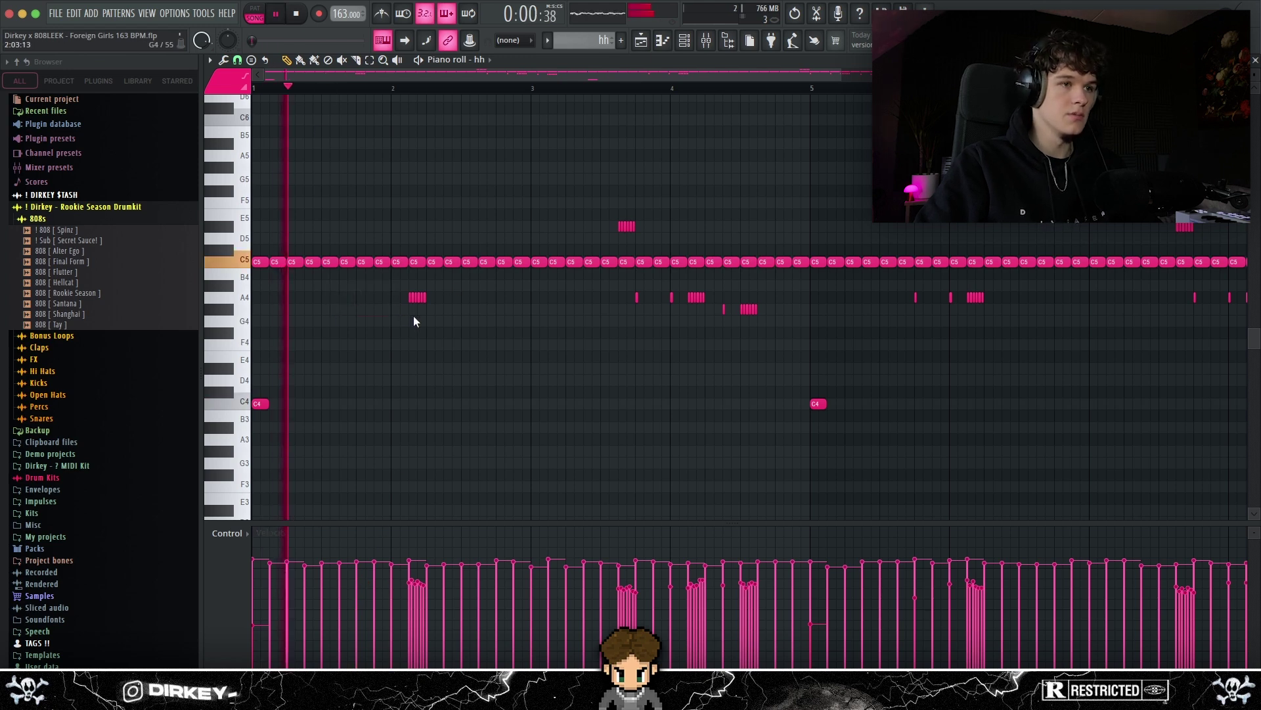
{"action": "key", "text": "space"}
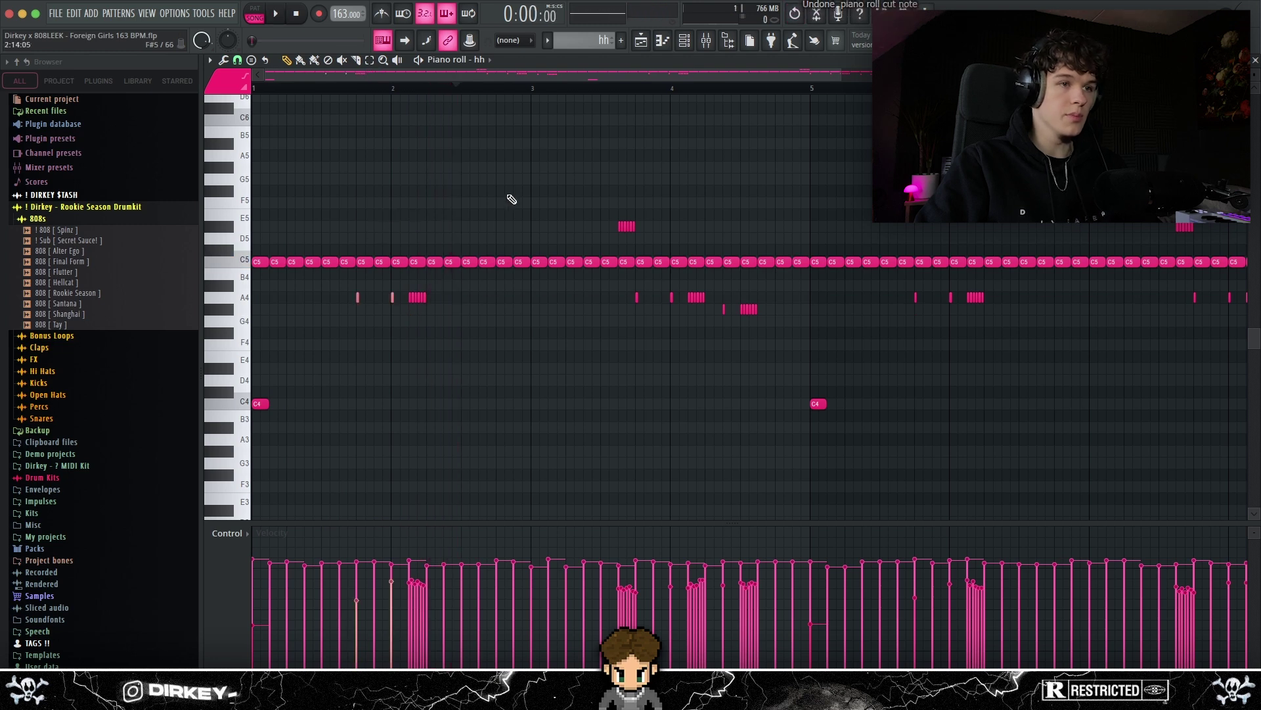
{"action": "key", "text": "space"}
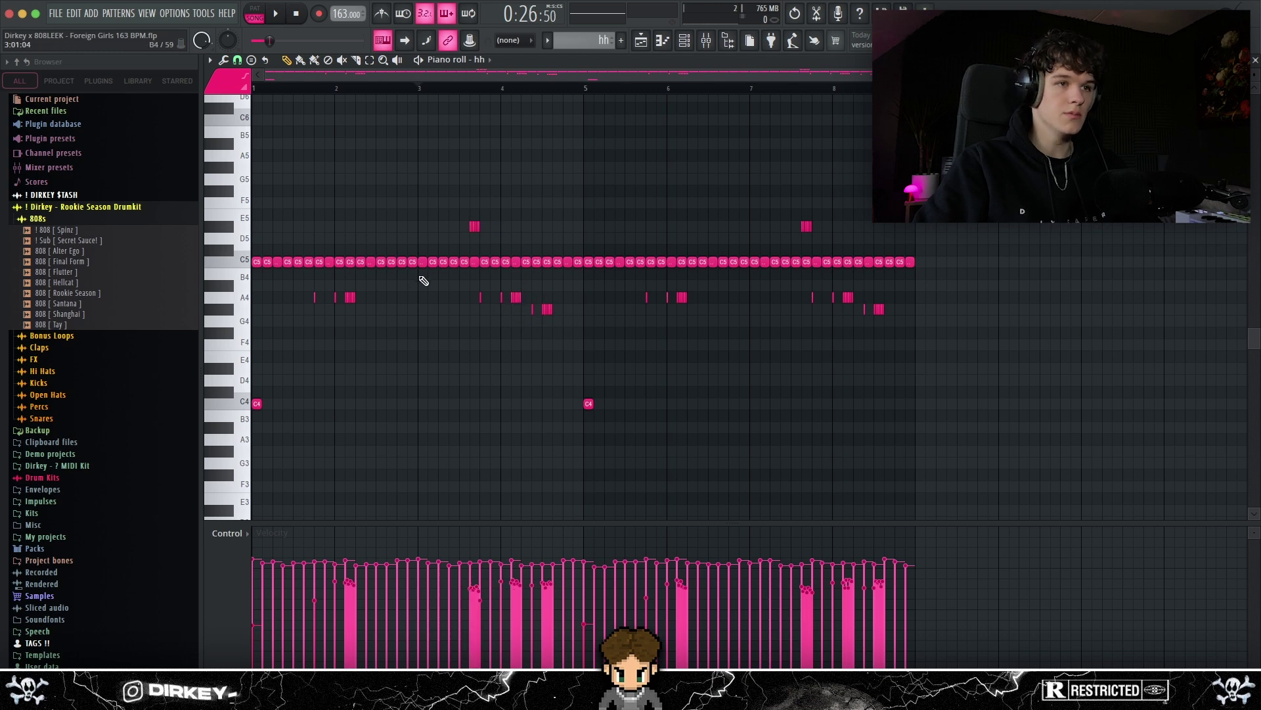
- Remove the hi-hats from bar 5 on and duplicate bars 1–4 into bars 5–8
{"action": "left_click_drag", "start_coordinate": [418, 255], "coordinate": [226, 404]}
{"action": "left_click", "coordinate": [336, 319]}
{"action": "key", "text": "space"}
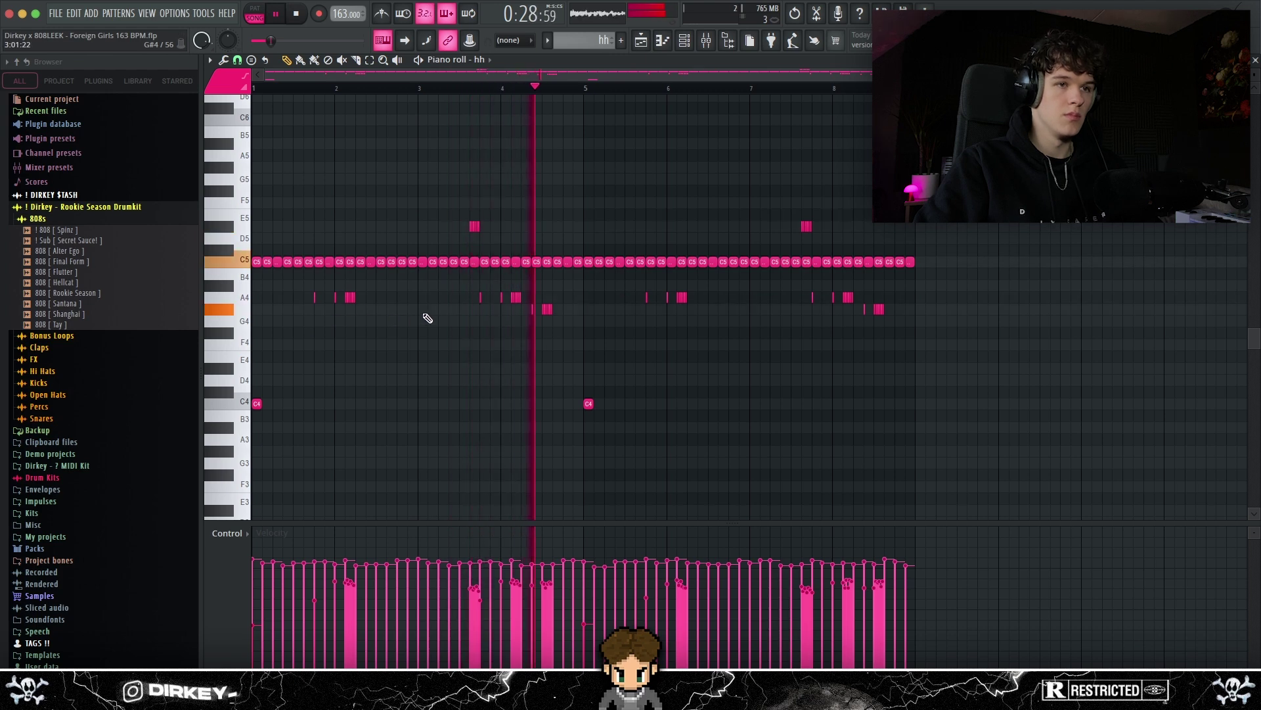
{"action": "key", "text": "space"}
{"action": "key", "text": "ctrl+z"}
{"action": "key", "text": "ctrl+b"}
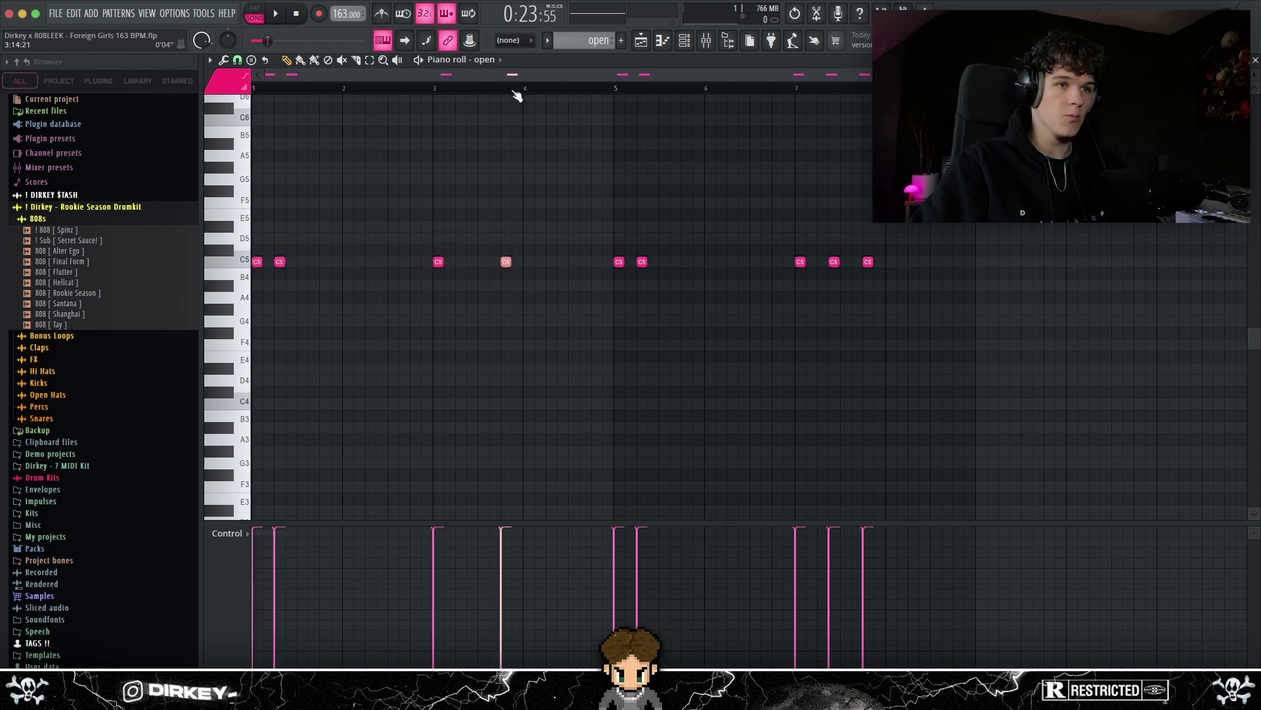
- Delete the C5 open-hat note just after bar 7
{"action": "right_click", "coordinate": [834, 262]}
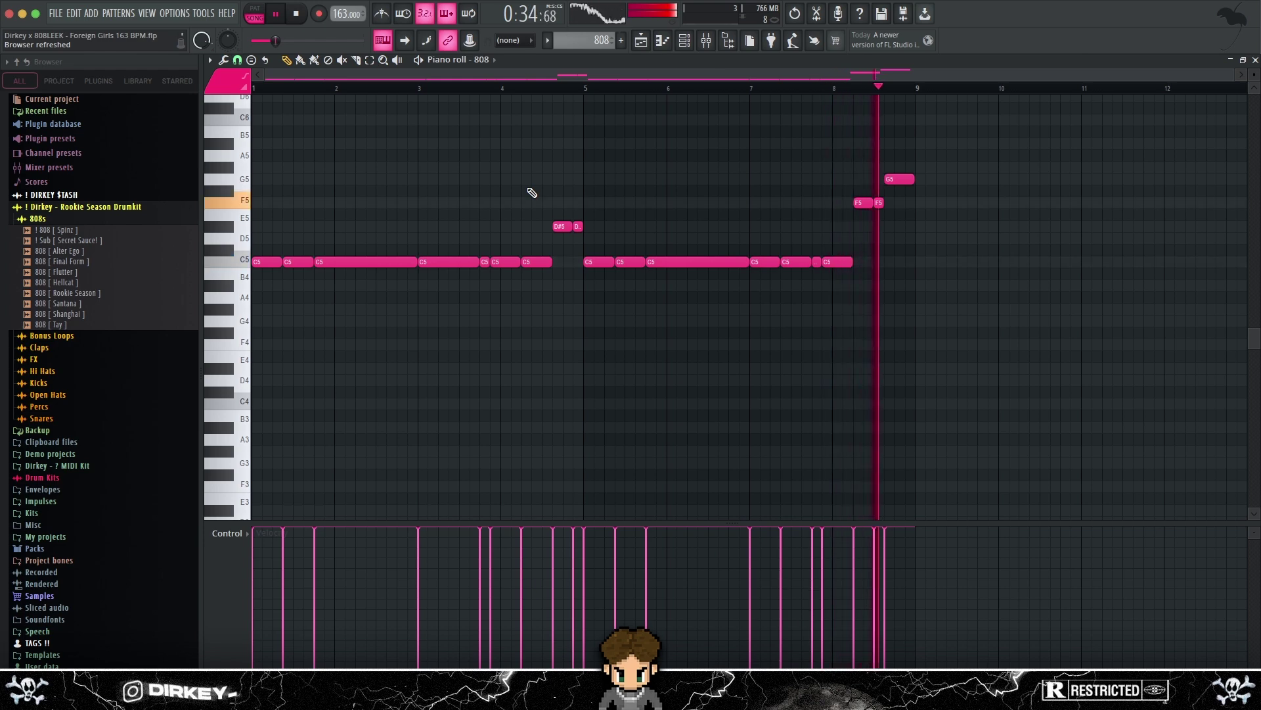
- Inspect the 808 pattern by selecting its C5 note groups and the D#5 and D slide notes
{"action": "left_click_drag", "start_coordinate": [987, 141], "coordinate": [277, 349]}
{"action": "left_click", "coordinate": [334, 294], "text": "super"}
{"action": "left_click_drag", "start_coordinate": [346, 246], "coordinate": [231, 304]}
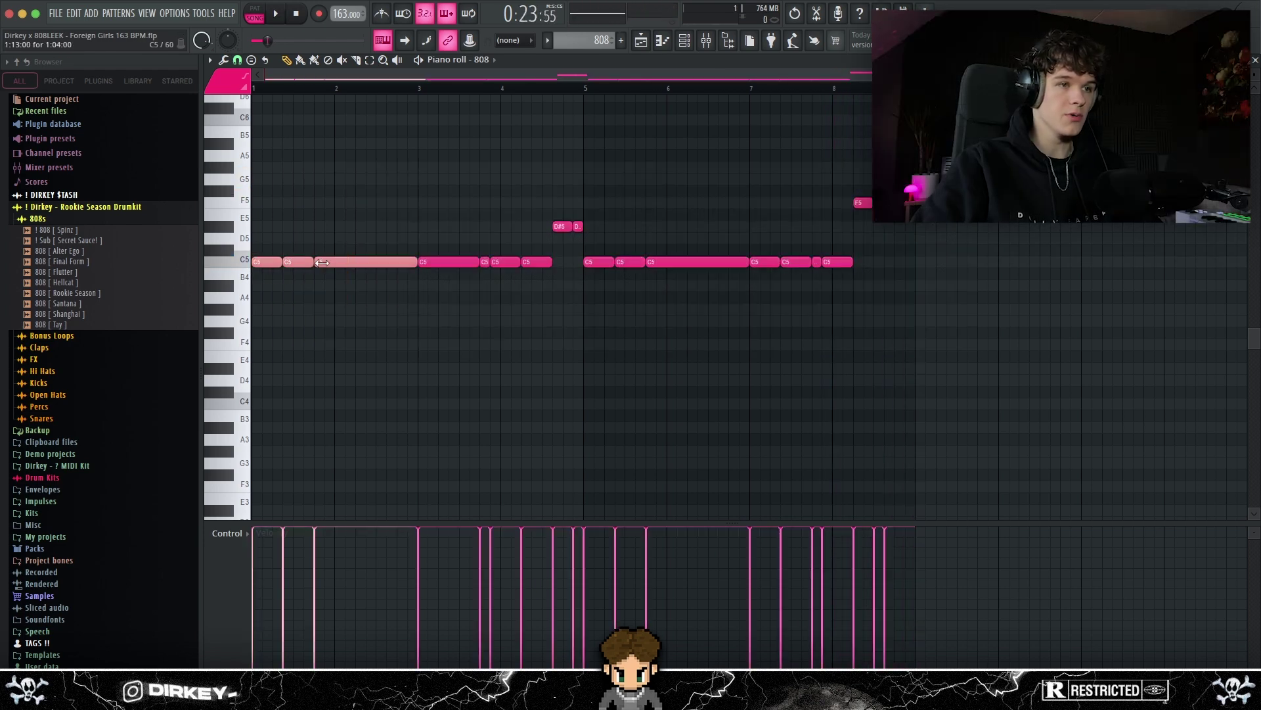
{"action": "left_click_drag", "start_coordinate": [483, 275], "coordinate": [489, 260]}
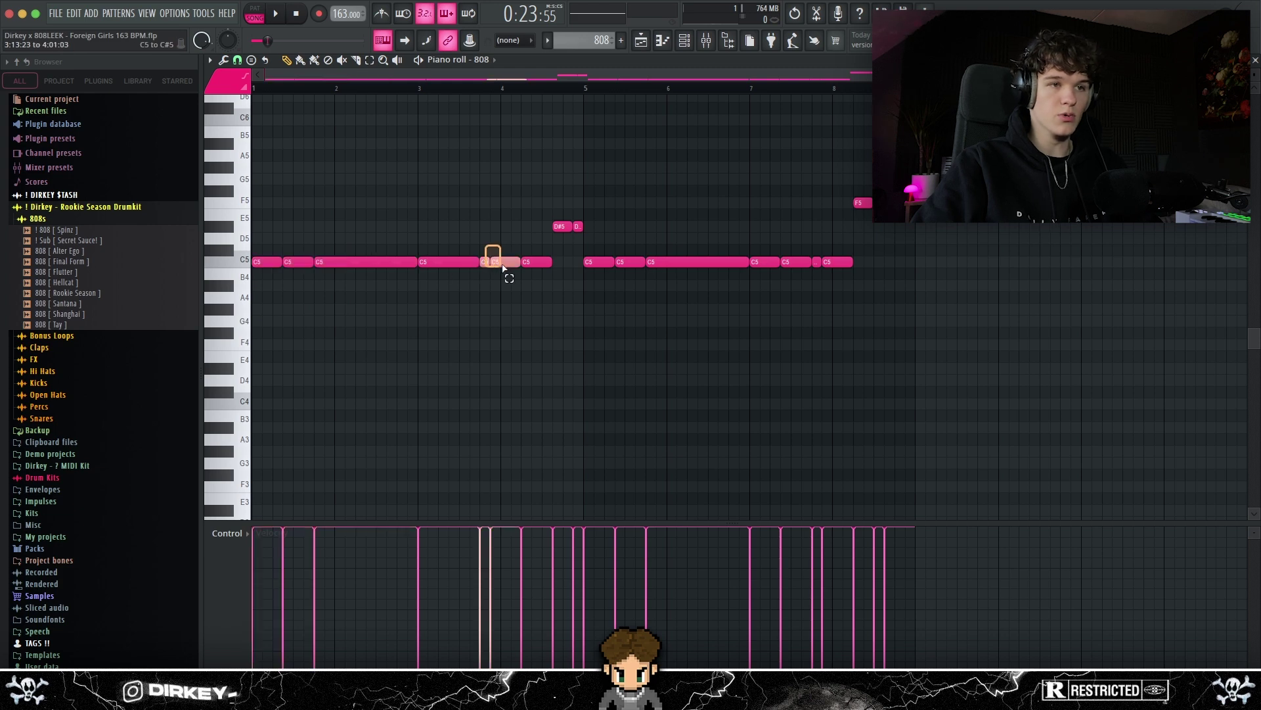
{"action": "left_click_drag", "start_coordinate": [550, 221], "coordinate": [579, 241]}
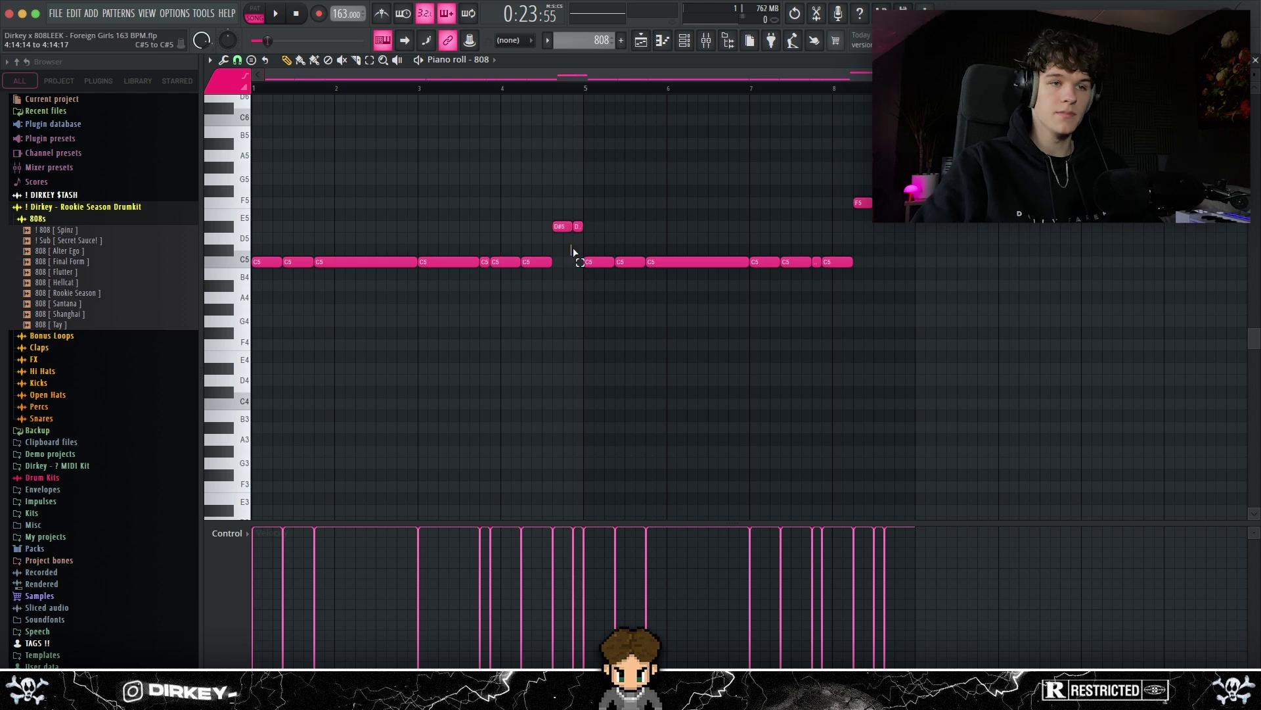
{"action": "left_click_drag", "start_coordinate": [573, 250], "coordinate": [836, 278]}
{"action": "left_click", "coordinate": [862, 204]}
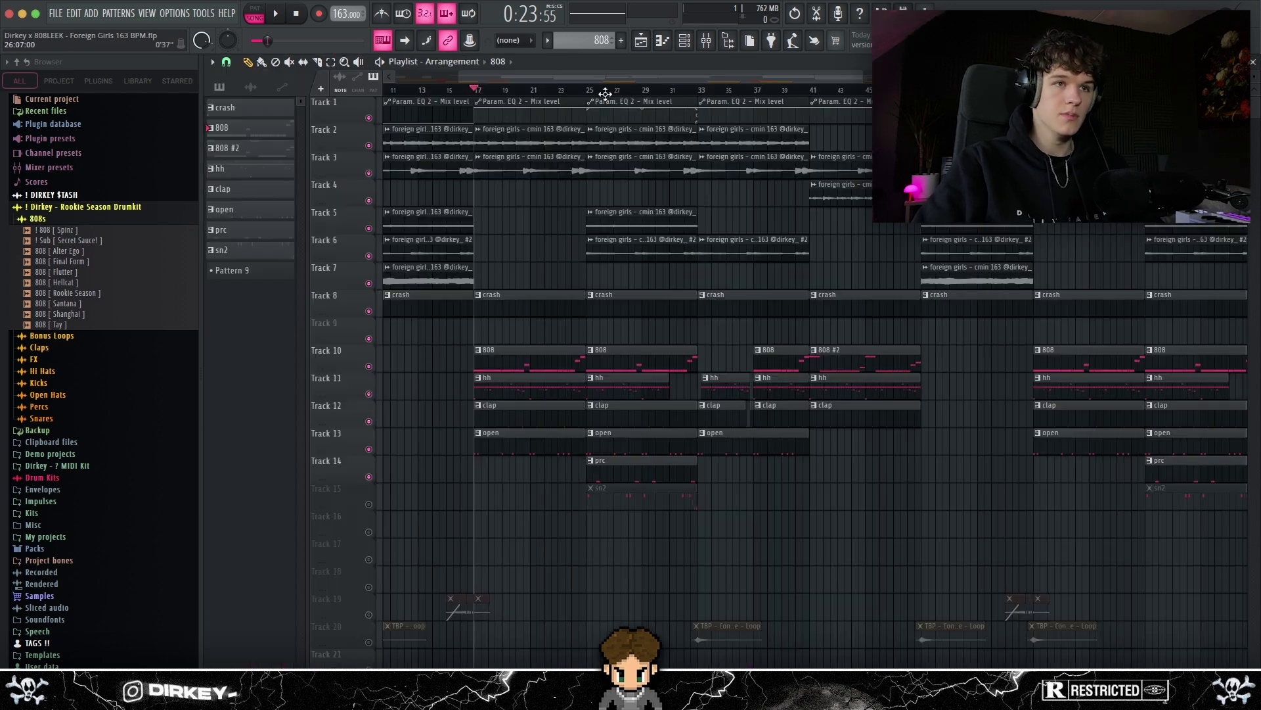
{"action": "double_click", "coordinate": [618, 476]}
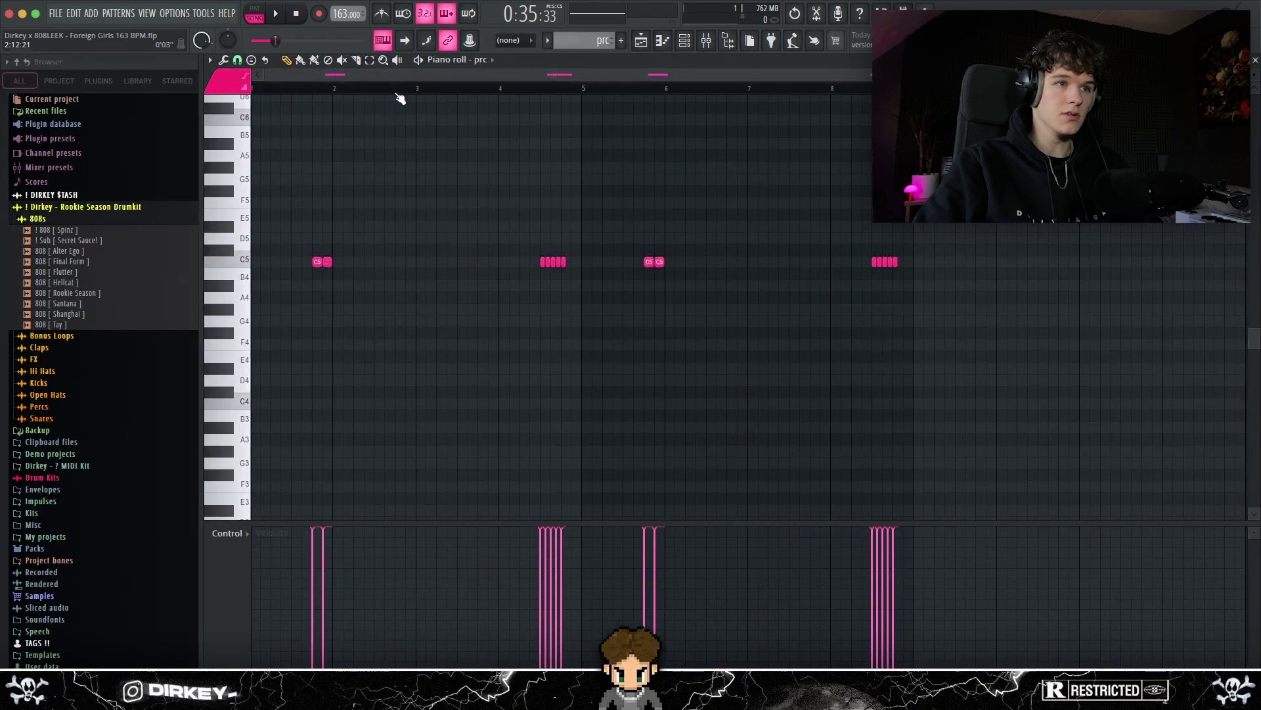
{"action": "key", "text": "space"}
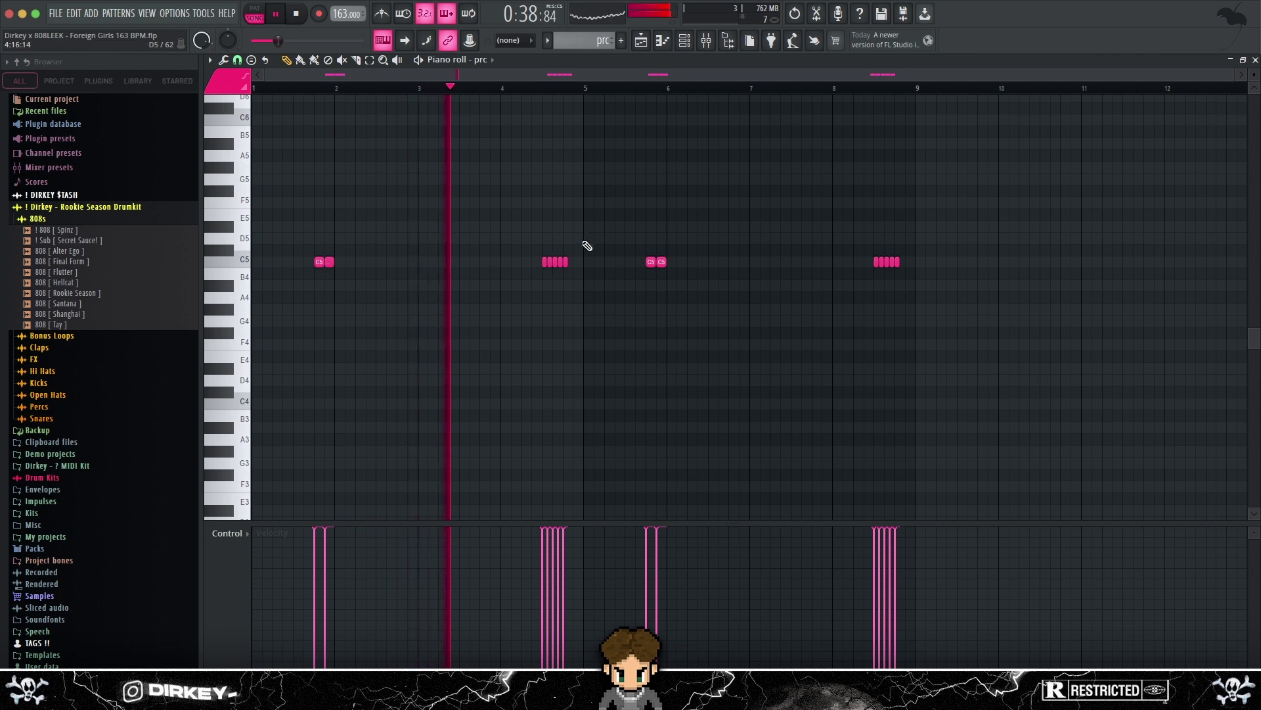
{"action": "left_click_drag", "start_coordinate": [590, 247], "coordinate": [511, 282]}
{"action": "left_click", "coordinate": [375, 305]}
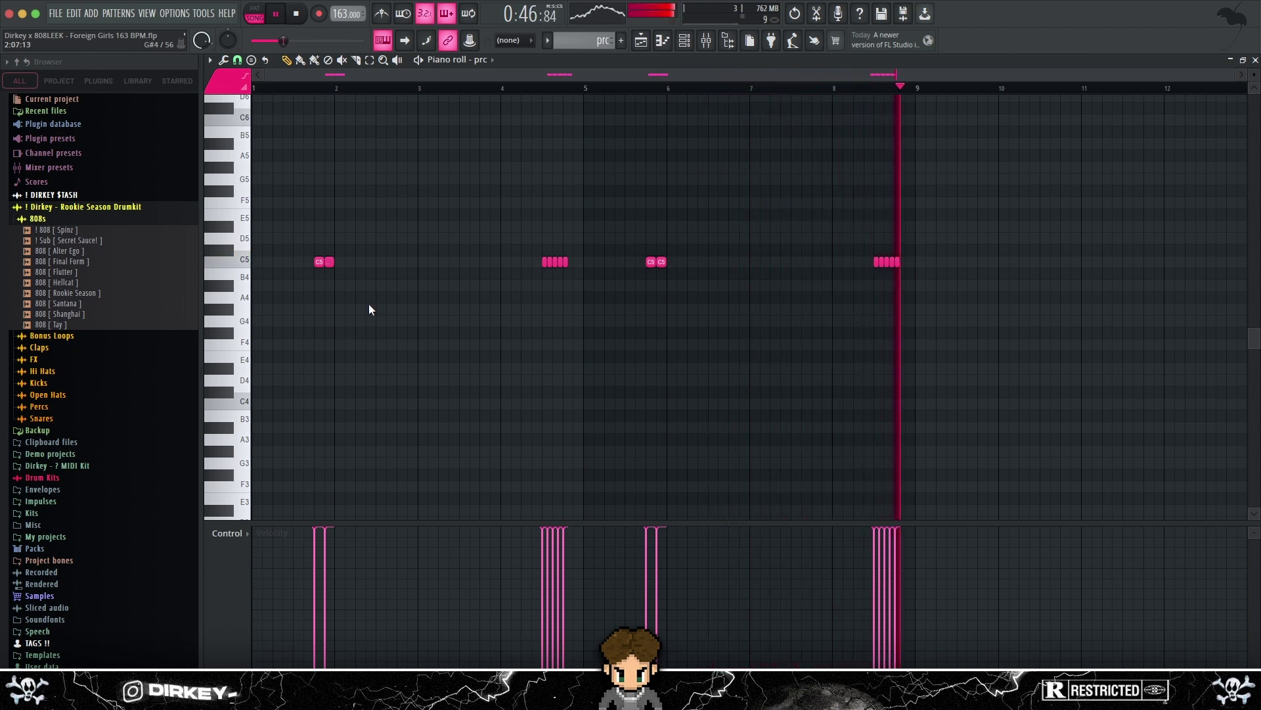
{"action": "key", "text": "space"}
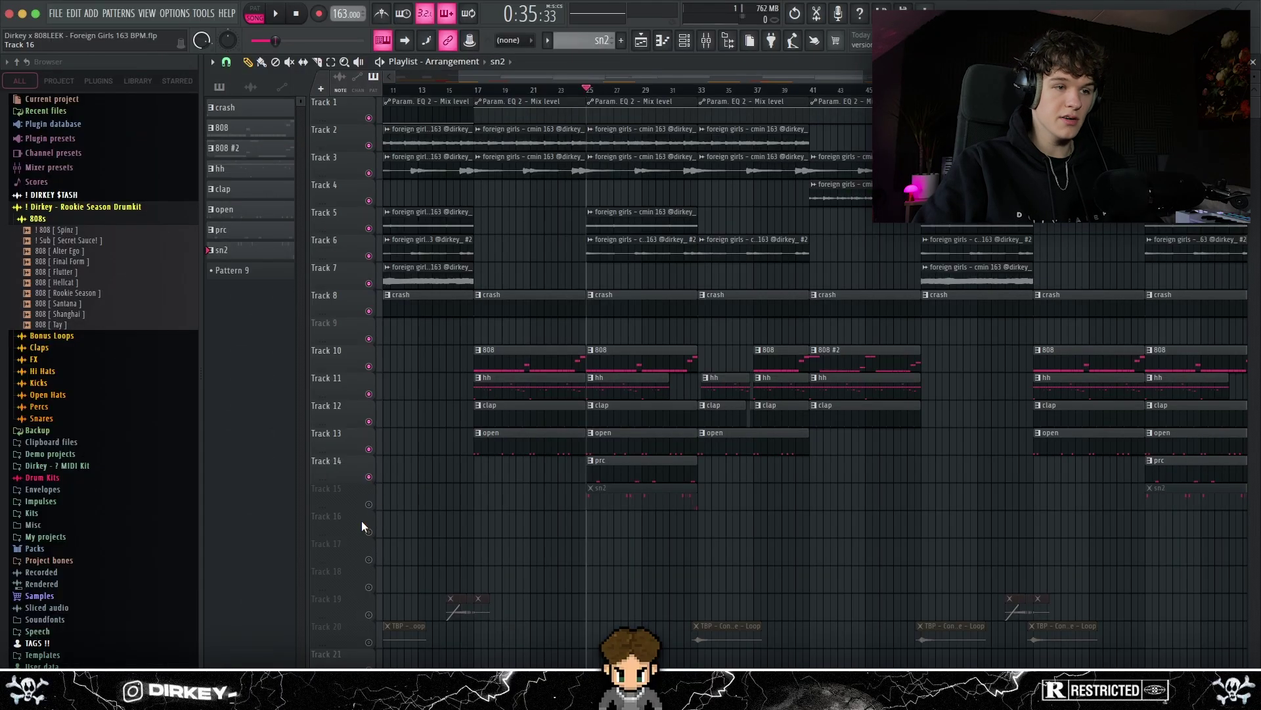
- Unmute Track 15 and play the sn2 snare pattern in the piano roll
{"action": "left_click", "coordinate": [369, 504]}
{"action": "double_click", "coordinate": [632, 491]}
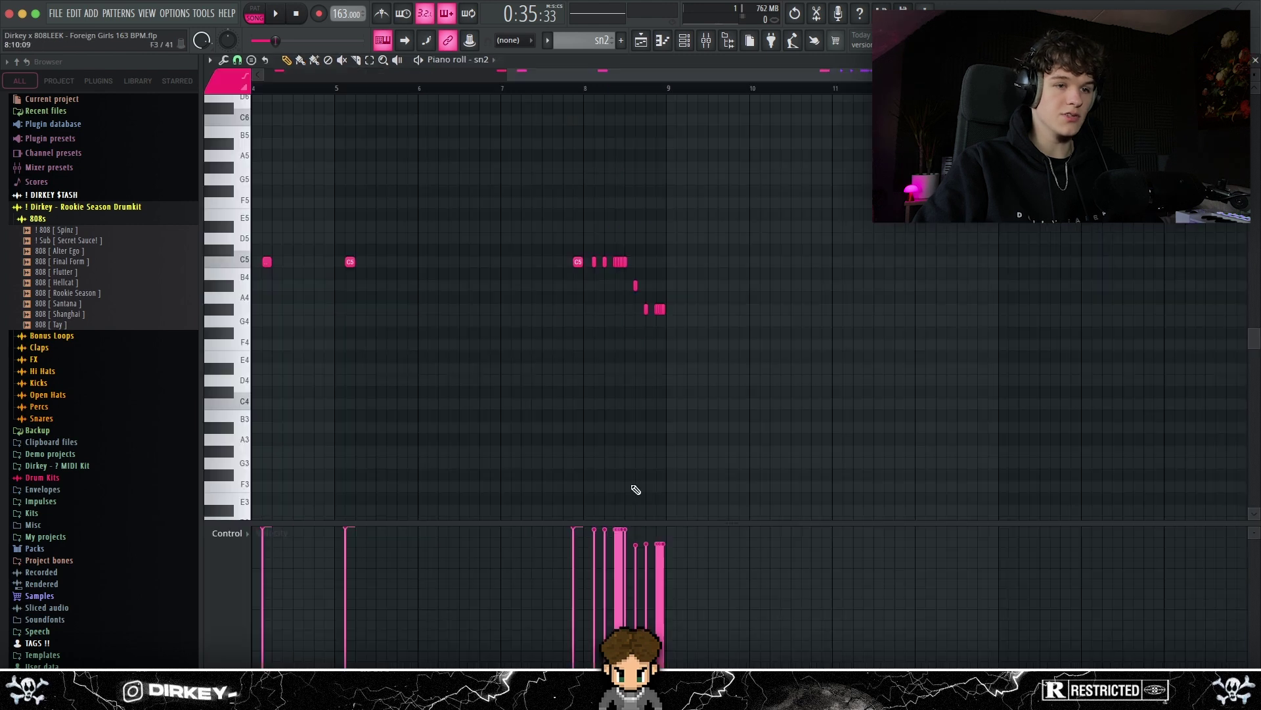
{"action": "scroll", "coordinate": [349, 95], "scroll_direction": "left", "scroll_amount": 3}
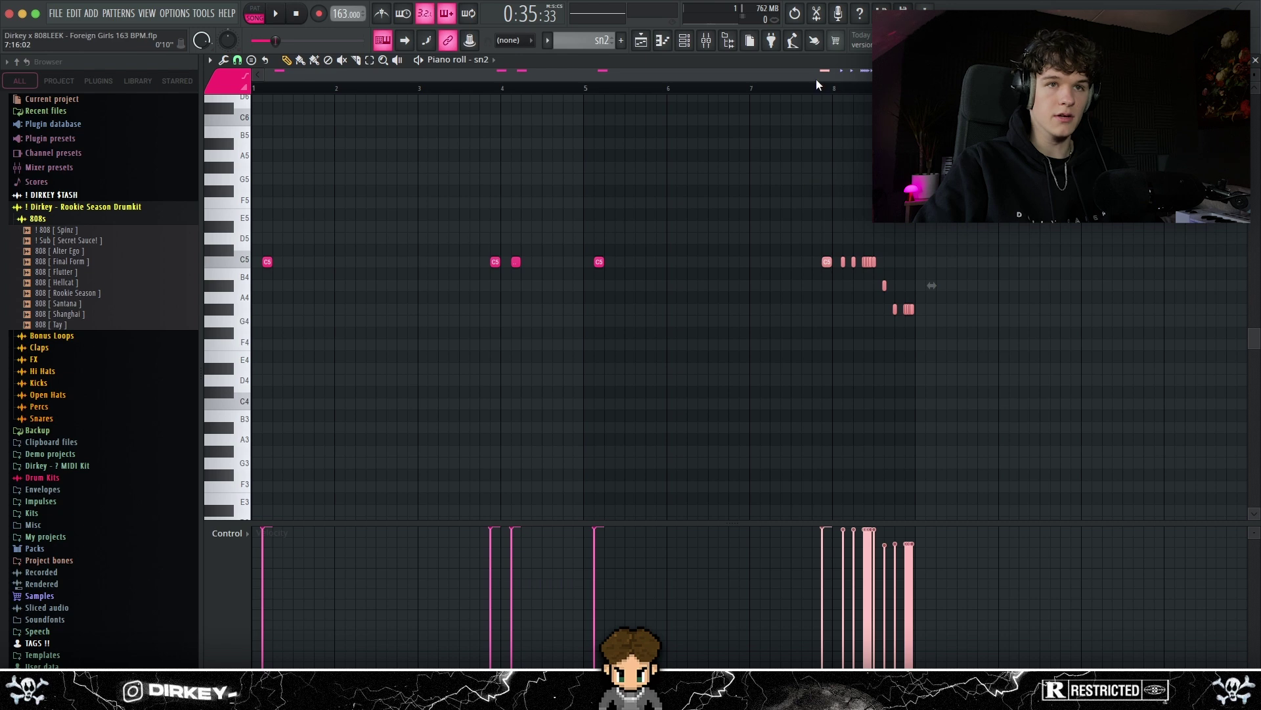
{"action": "key", "text": "space"}
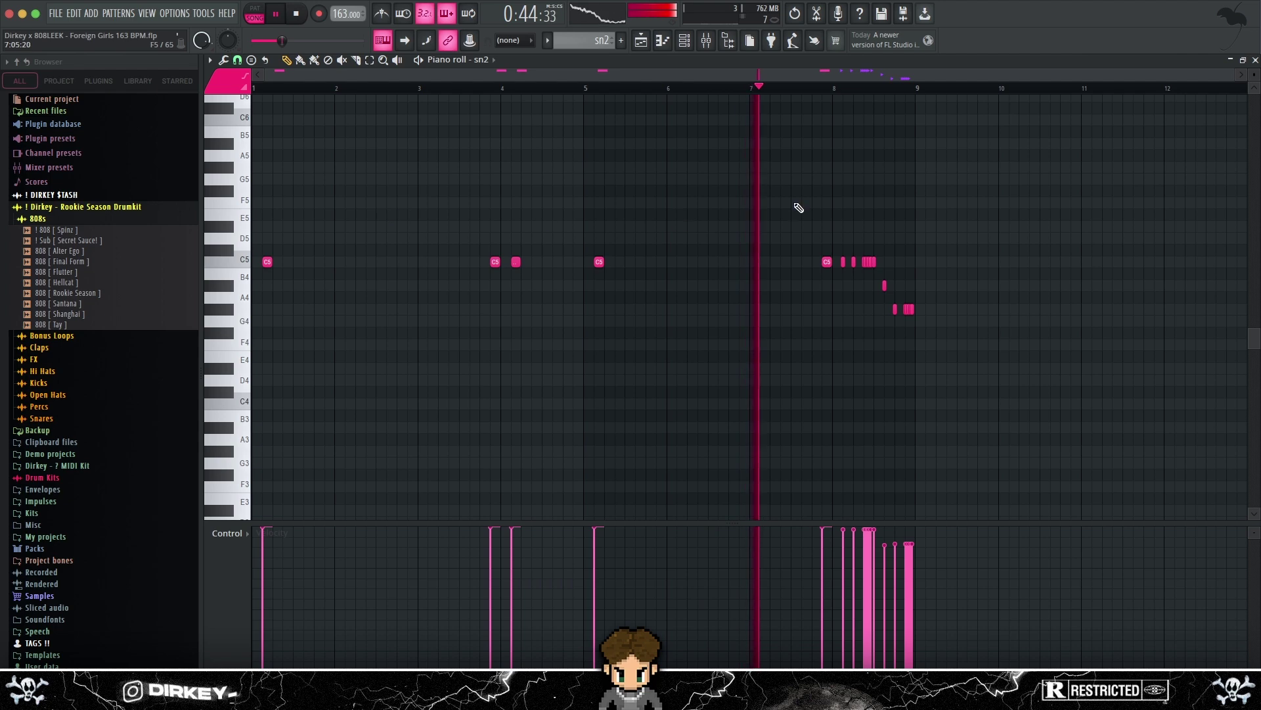
- Switch the control lane from Velocity to Pan to show the snare notes' pan values
{"action": "scroll", "coordinate": [900, 90], "scroll_direction": "up", "scroll_amount": 4}
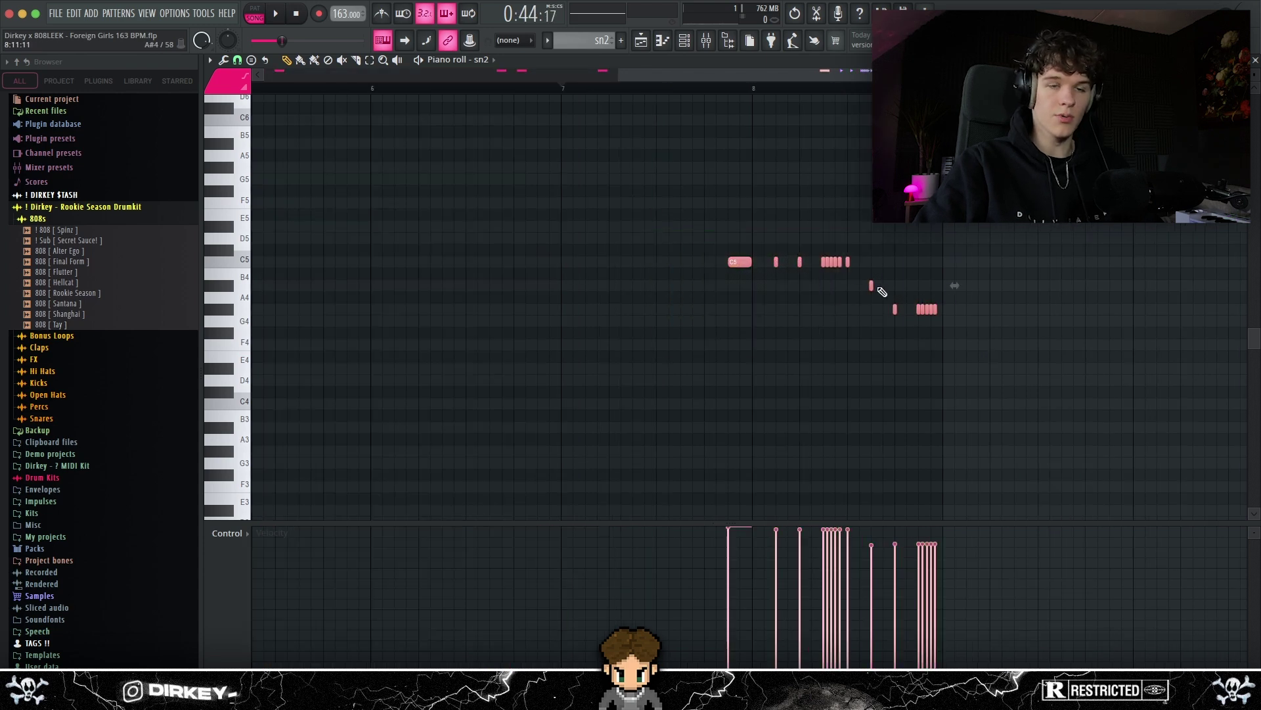
{"action": "left_click", "coordinate": [221, 543]}
{"action": "left_click", "coordinate": [230, 558]}
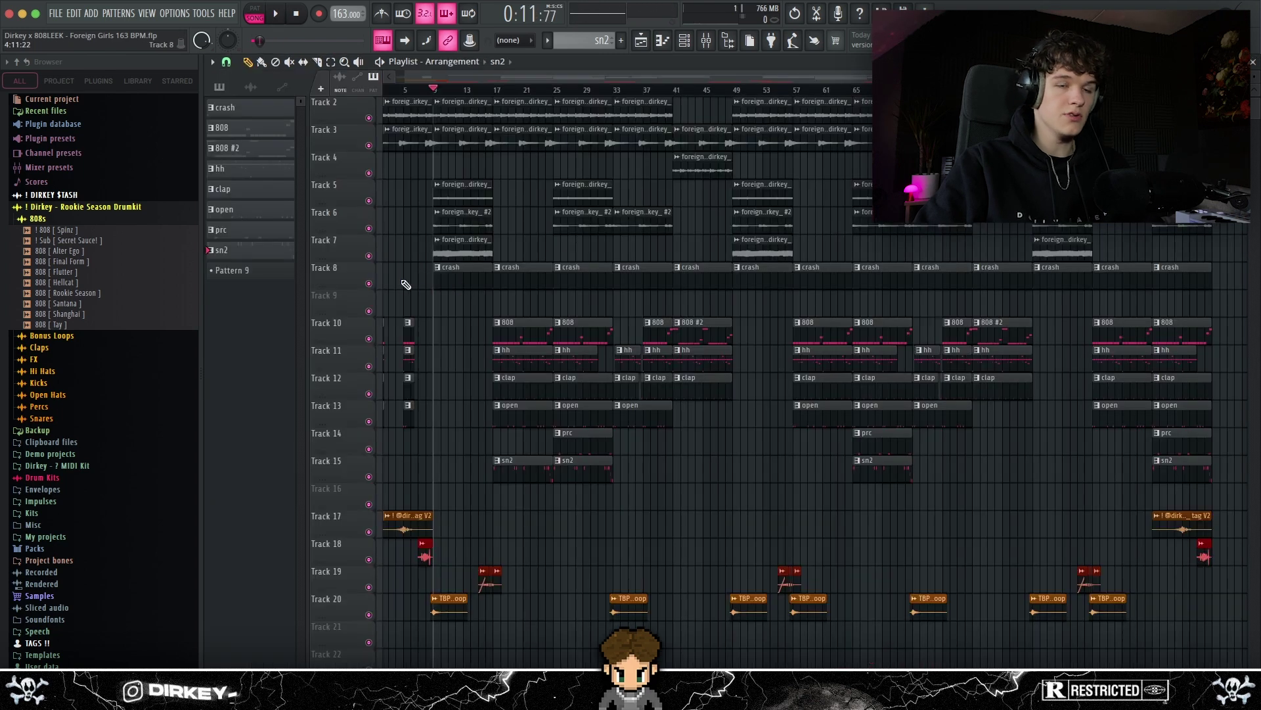
{"action": "left_click_drag", "start_coordinate": [406, 283], "coordinate": [1146, 287]}
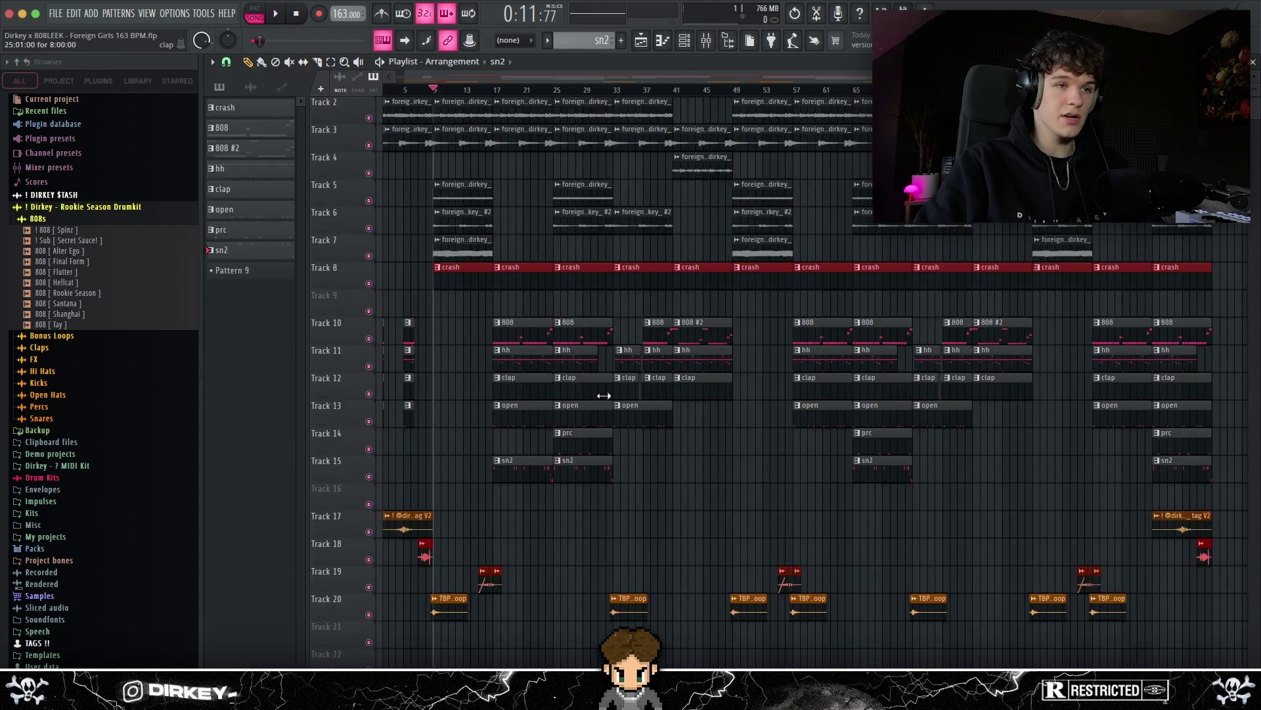